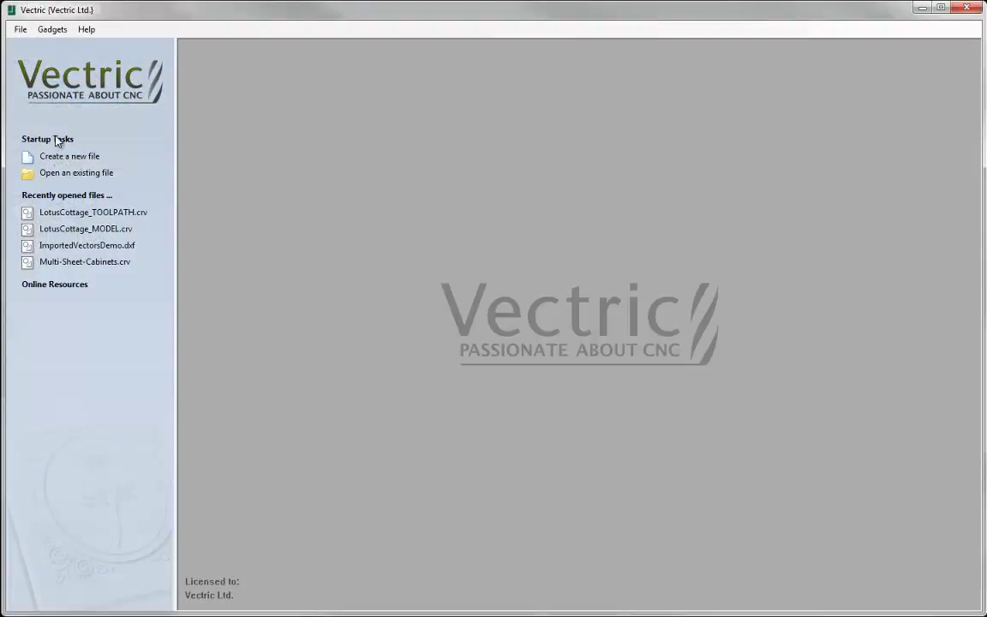
Open the existing drawing ImportedVectorsDemo.dxf, filtering the file list to DXF files.
click(58, 173)
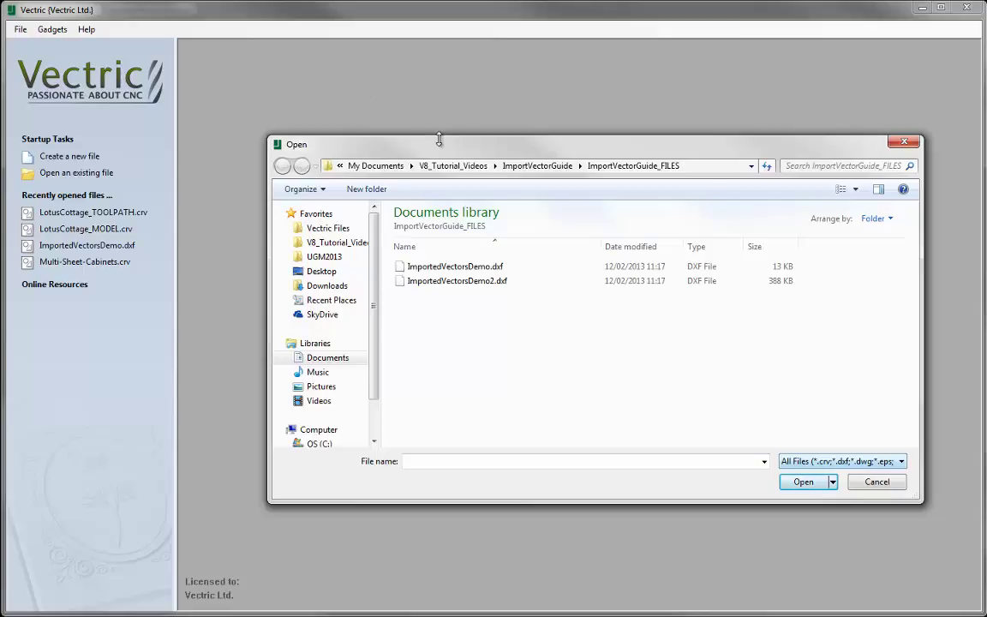
click(900, 465)
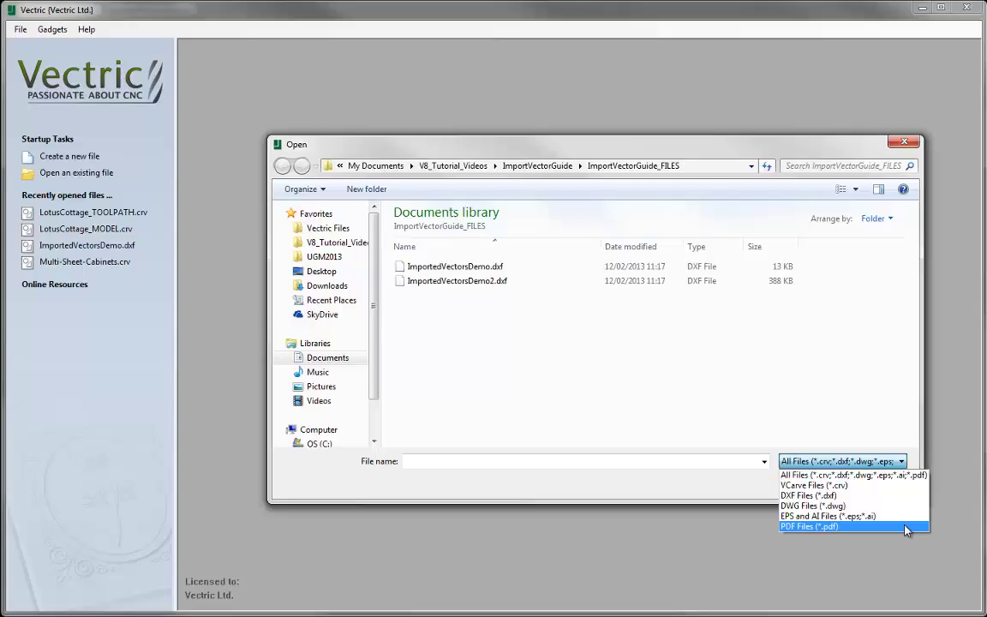
click(857, 496)
click(579, 361)
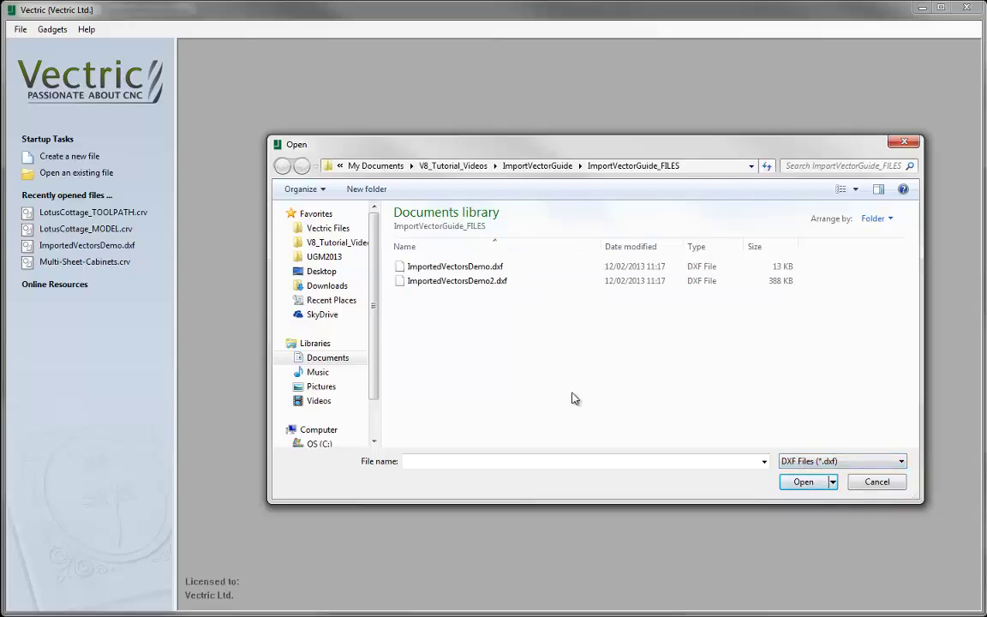
click(824, 463)
click(568, 313)
click(468, 269)
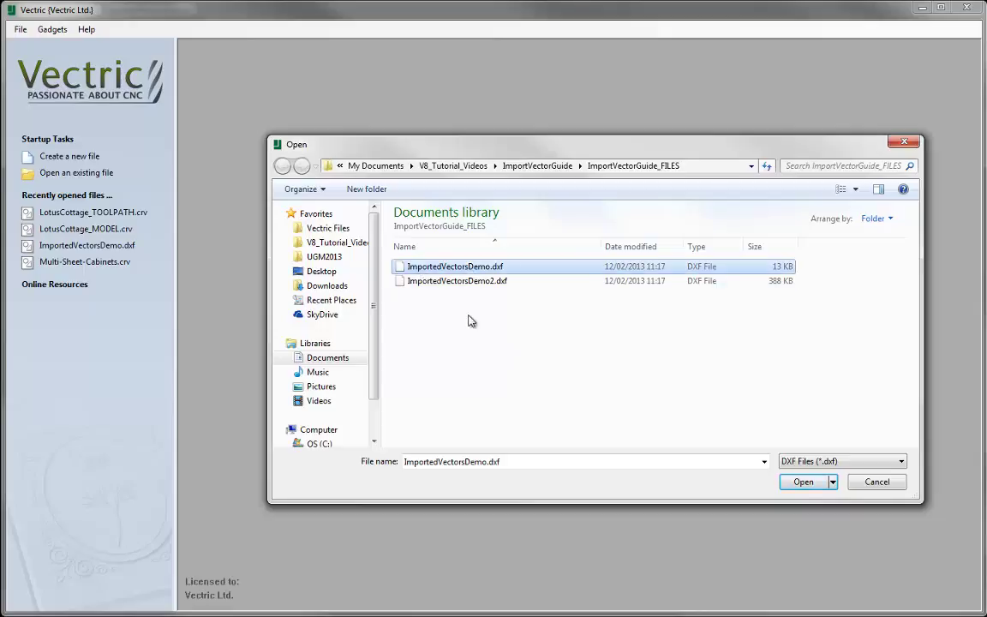
click(802, 481)
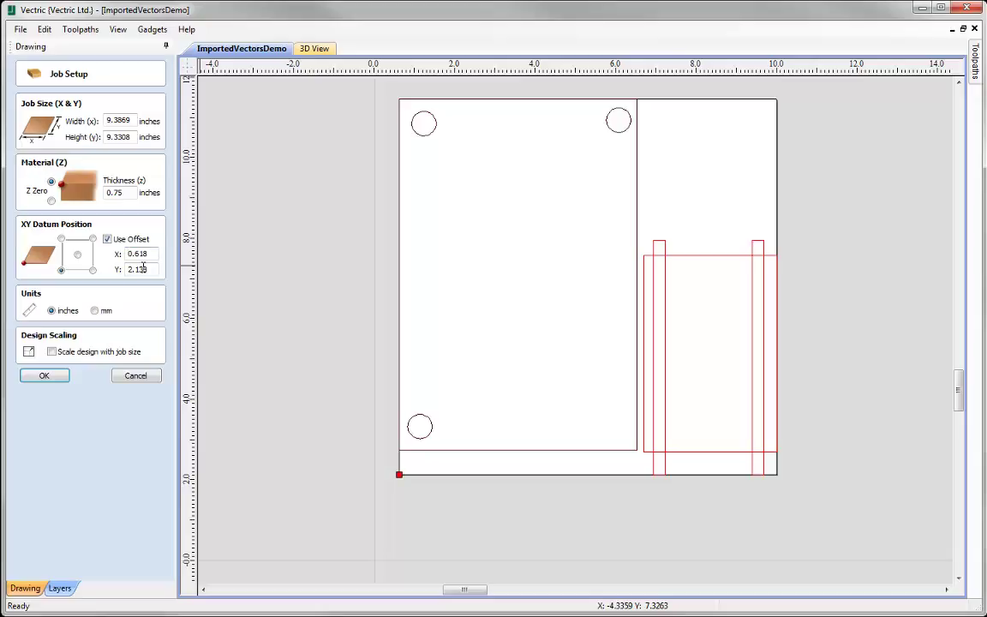
Turn off the XY datum offset and set the job size to 10 inches wide by 10 inches high.
click(107, 239)
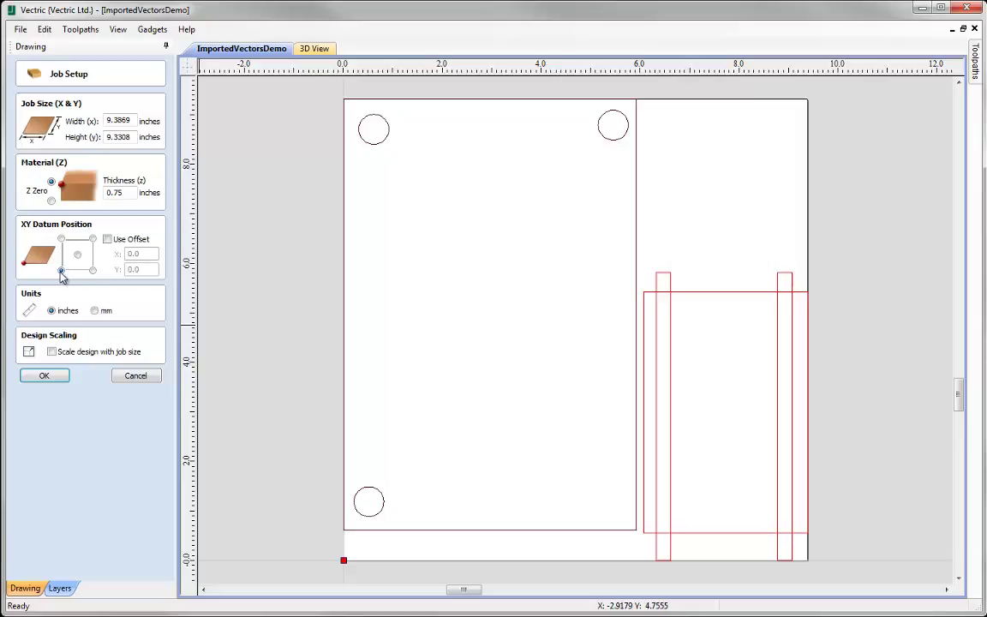
double_click(116, 121)
text(10)
key(Tab)
text(1)
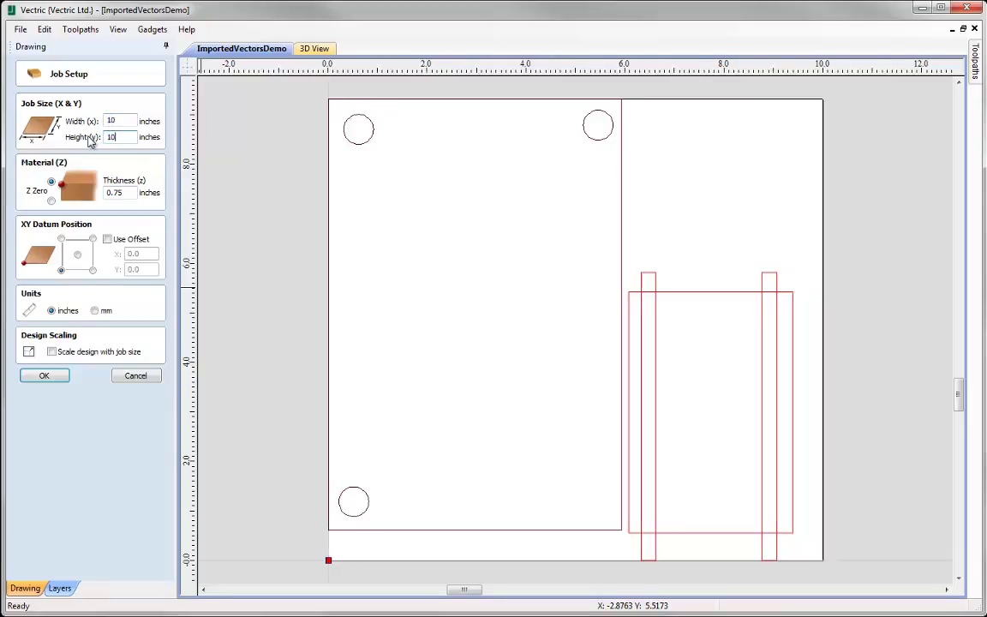
text(0)
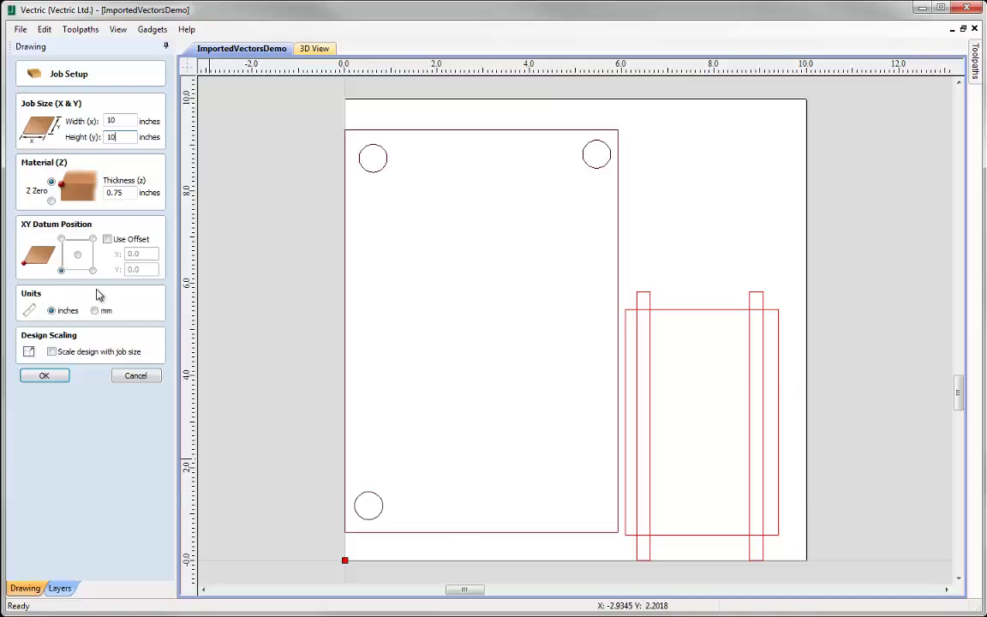
Enlarge the job to 12 by 12 inches about a centred datum, and apply the setup with the datum at the lower-left corner.
click(77, 254)
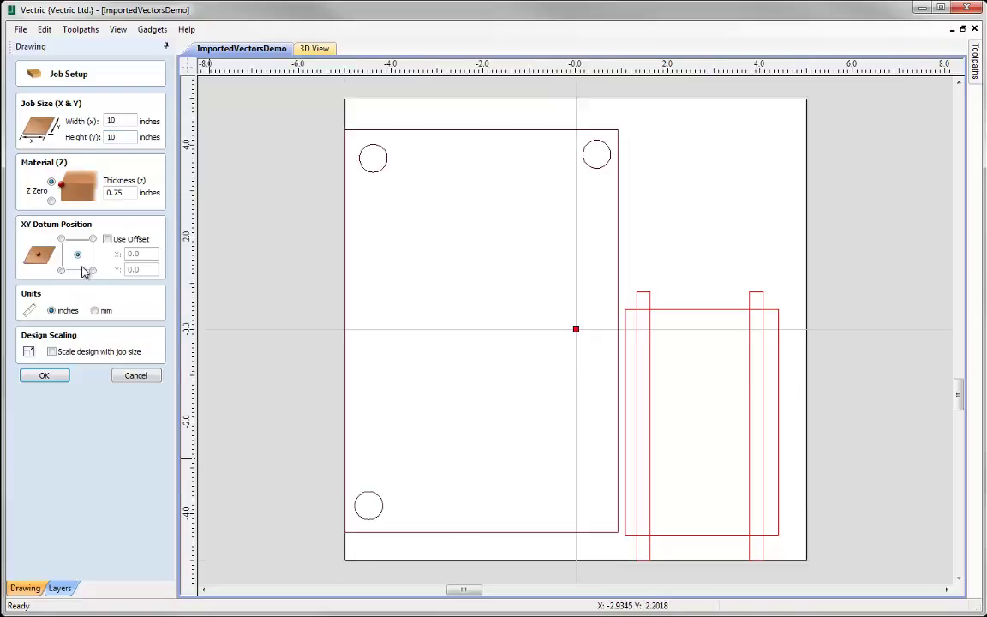
double_click(125, 120)
text(12)
key(Tab)
text(12)
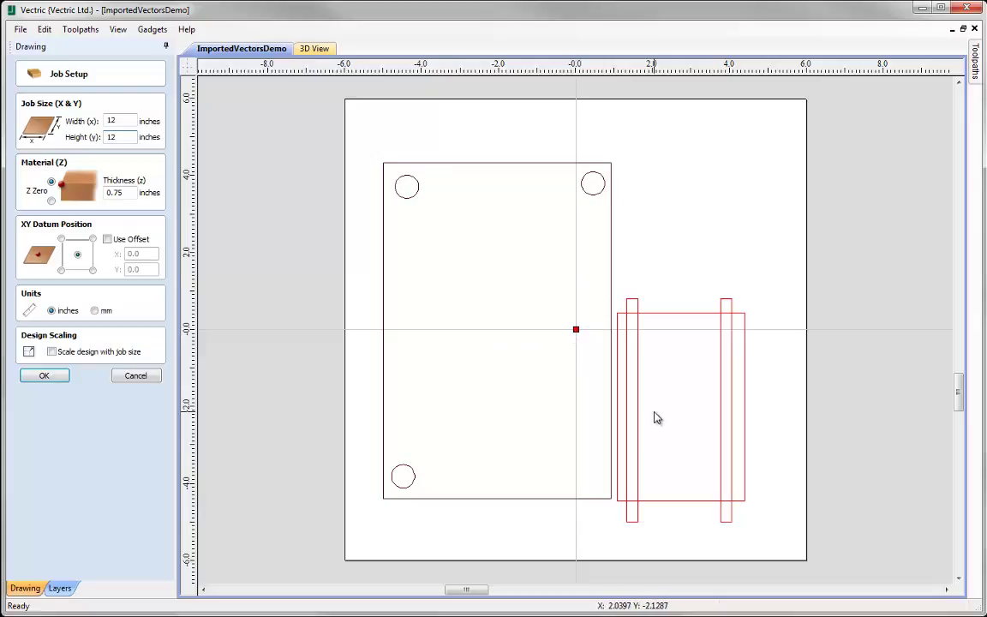
click(61, 270)
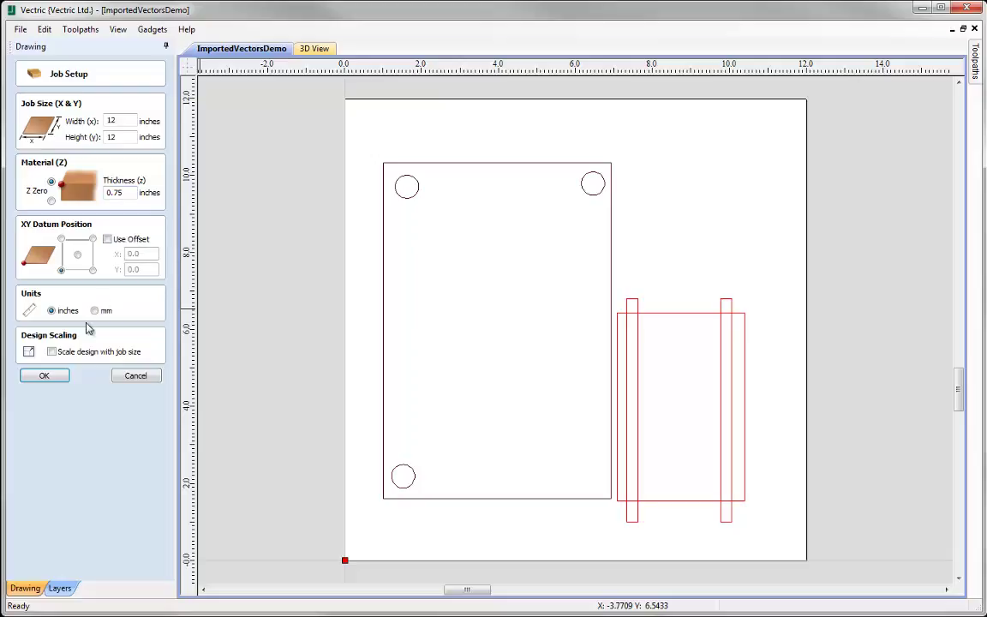
click(42, 377)
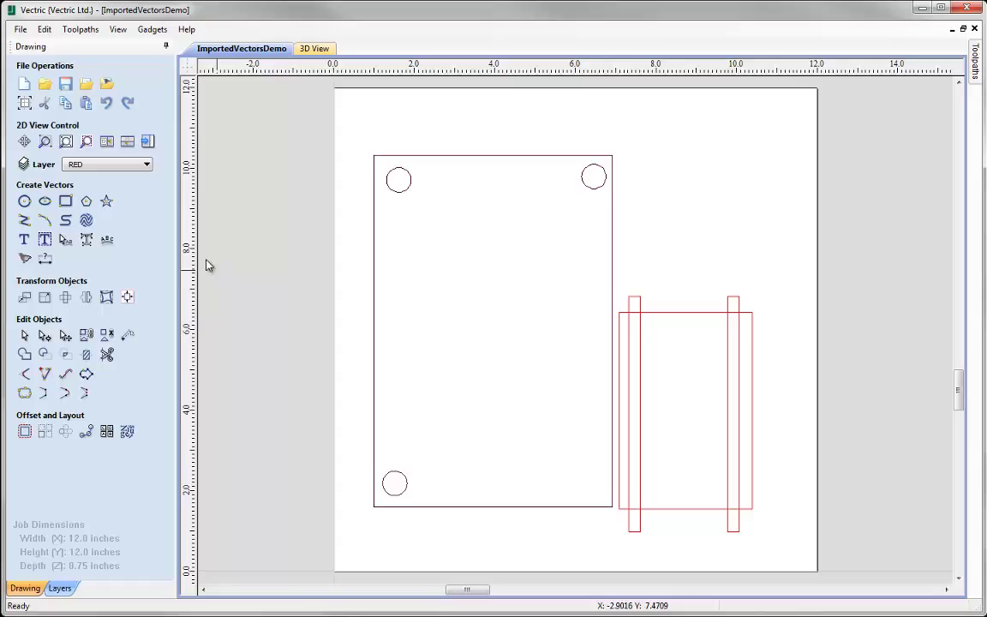
Review the list of layers brought in with the opened DXF drawing.
click(148, 166)
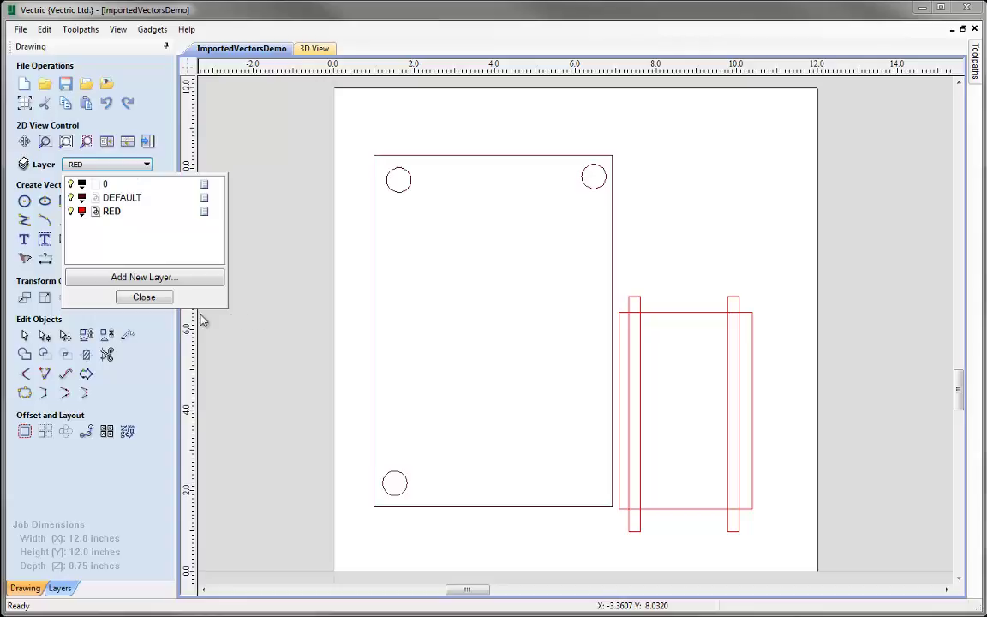
click(146, 297)
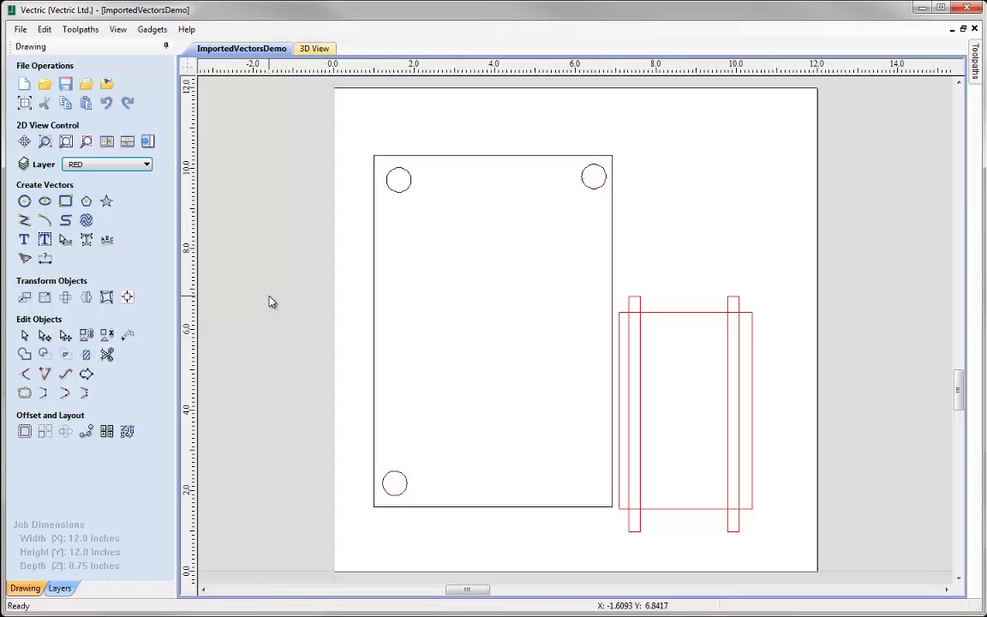
Create a new job 12 inches wide by 12 inches high with the XY datum at the lower-left corner.
click(25, 84)
click(491, 349)
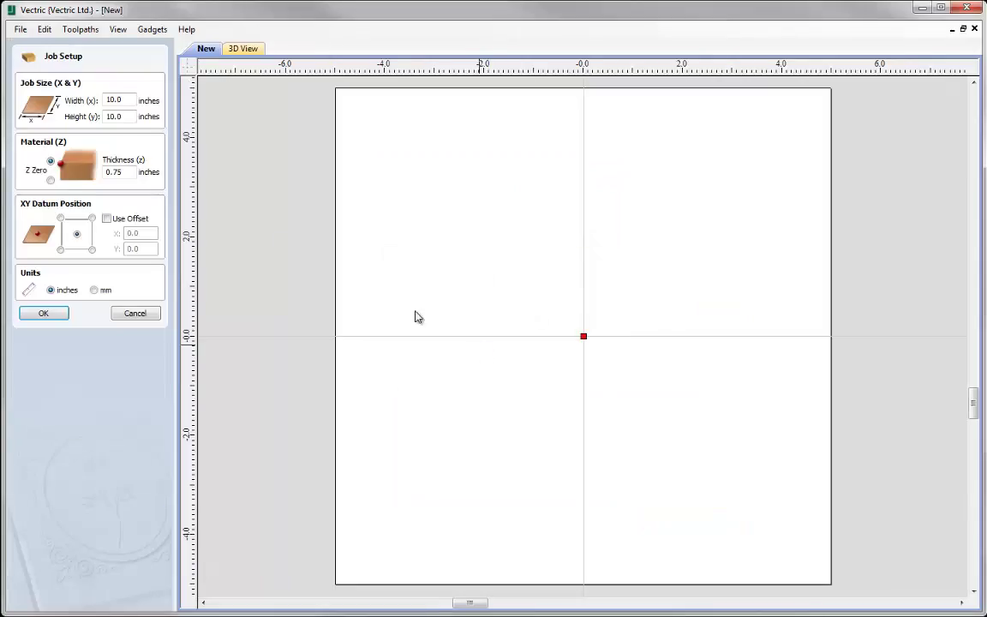
double_click(124, 100)
text(12)
key(Tab)
text(12)
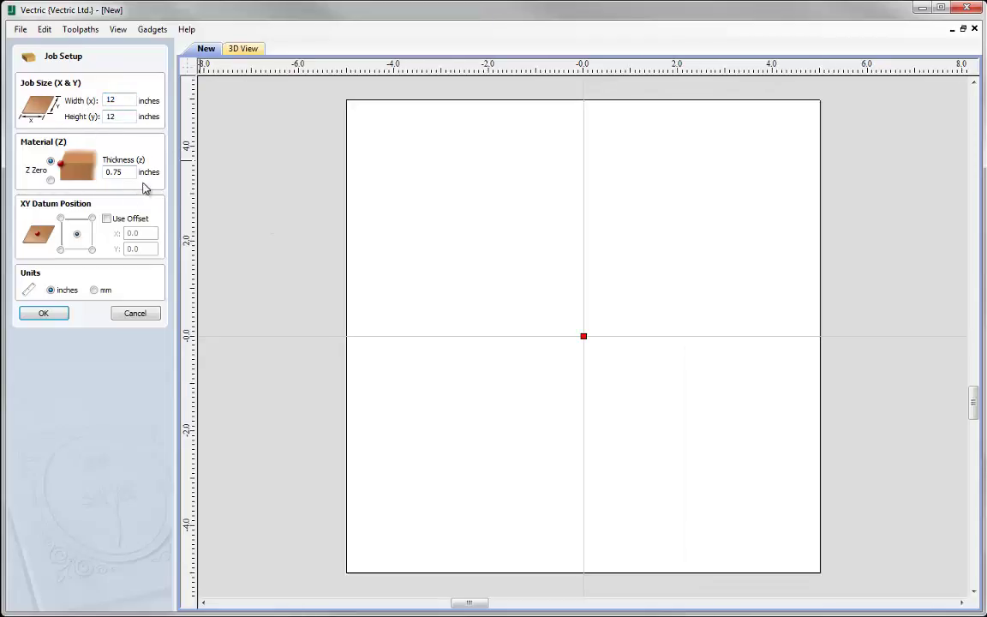
click(60, 249)
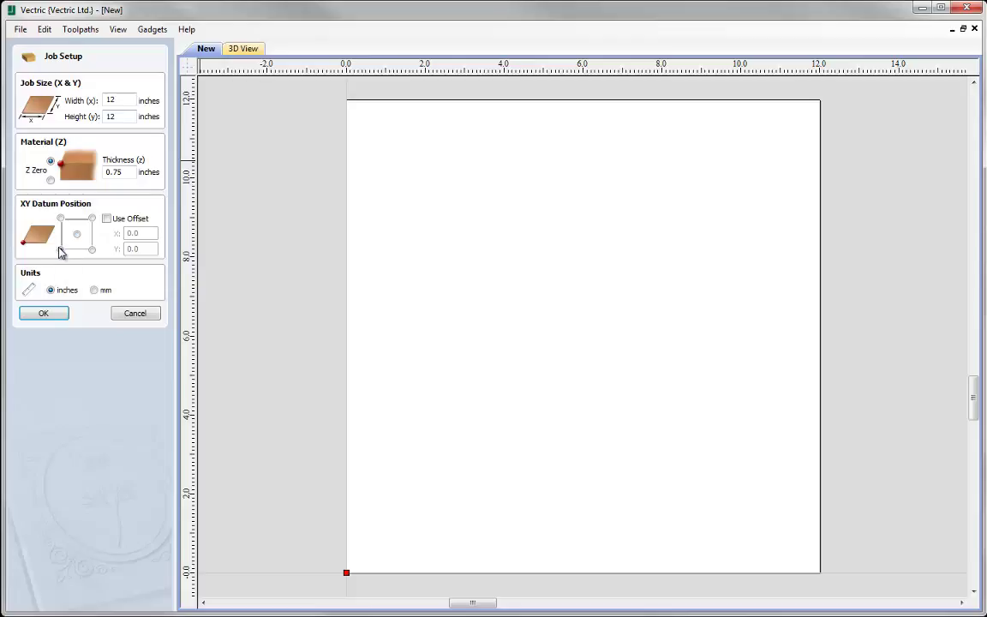
click(53, 314)
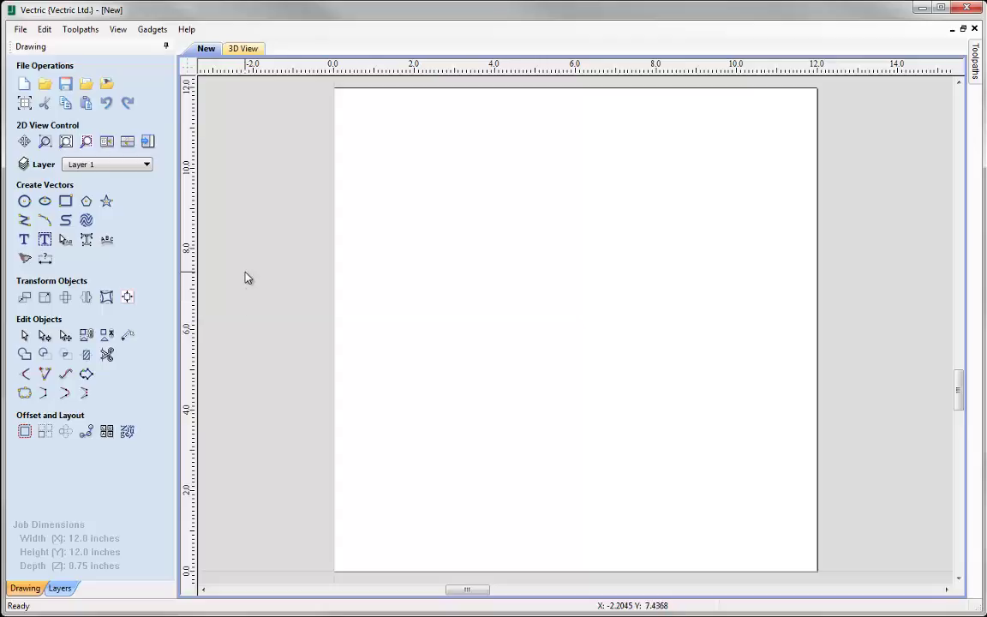
Import the vectors from ImportedVectorsDemo.dxf into the new job and deselect them.
click(86, 89)
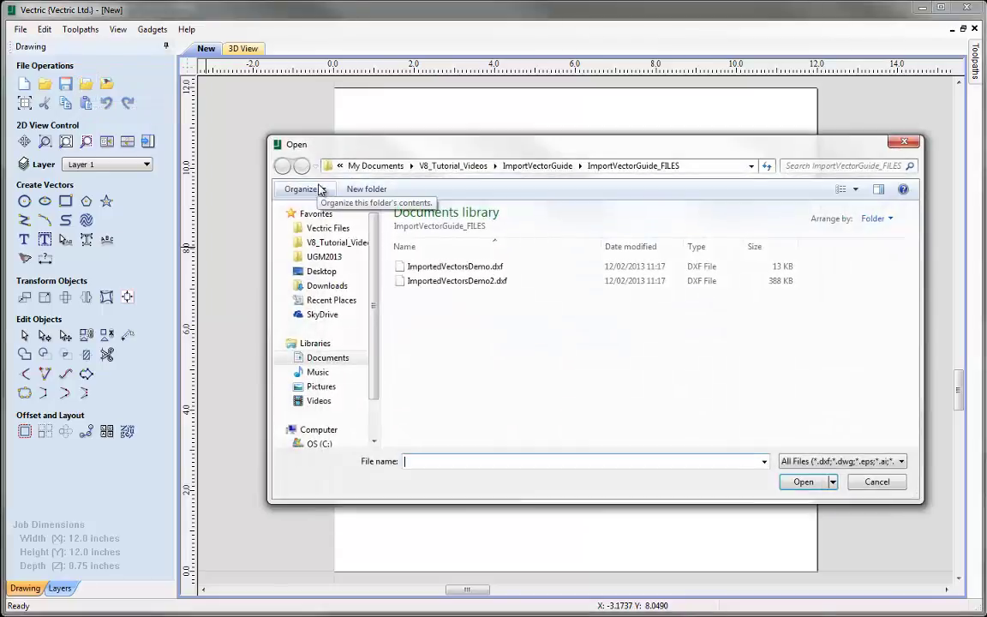
click(437, 267)
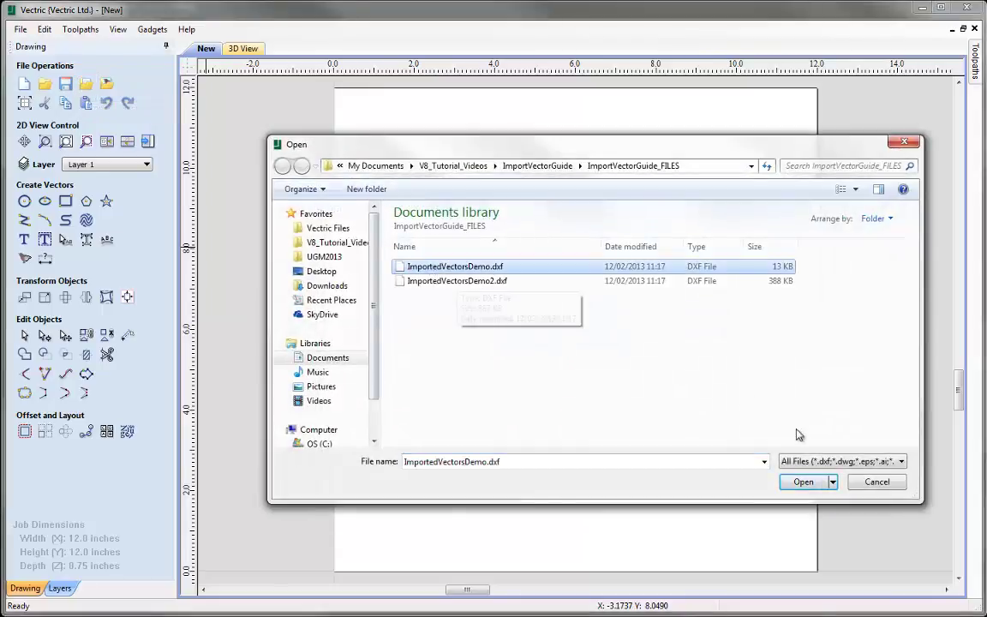
click(799, 483)
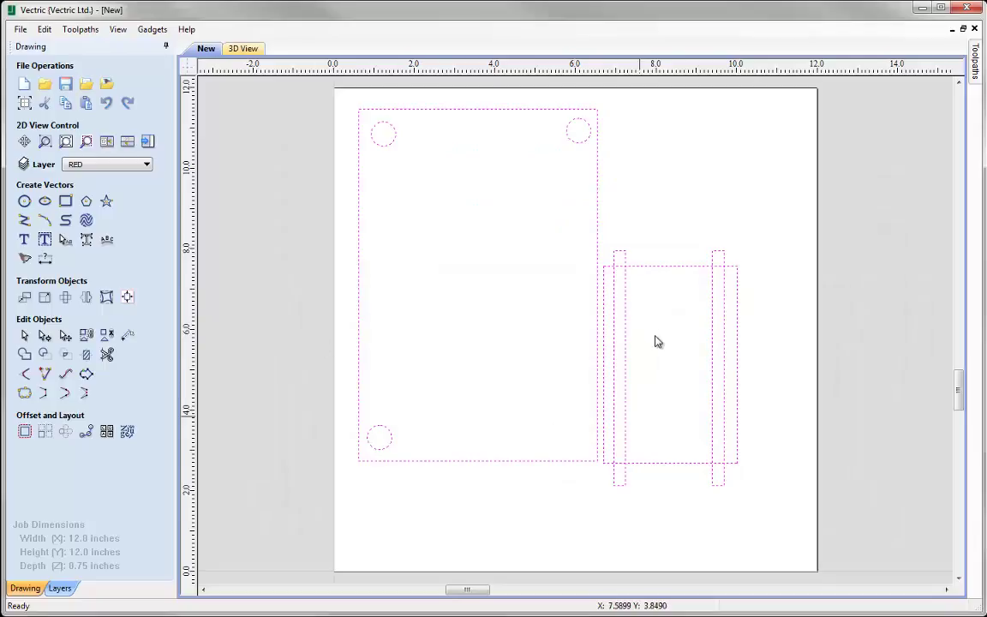
click(316, 307)
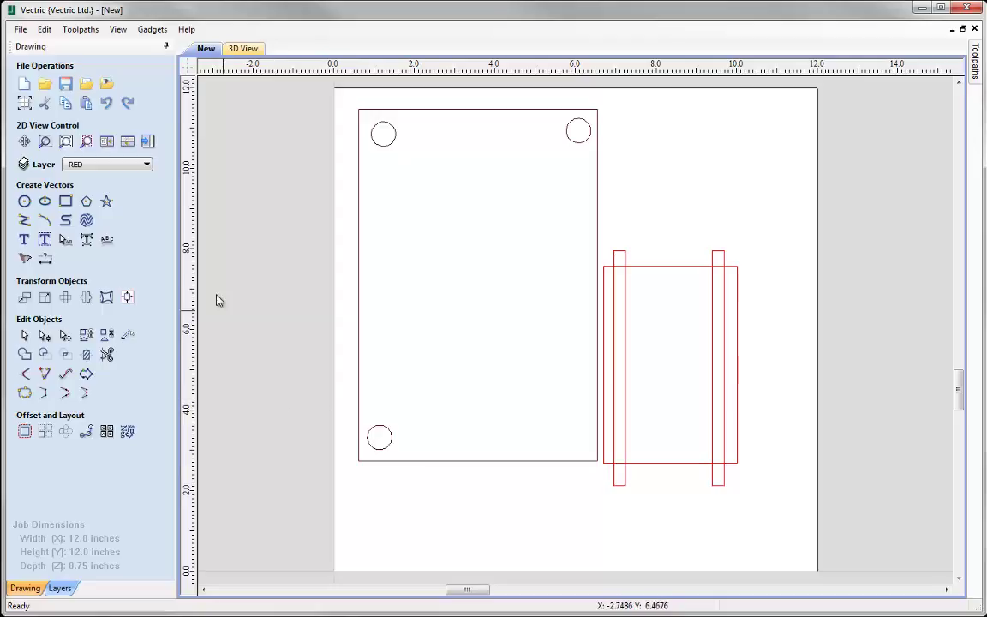
Examine how the imported file's layers are listed alongside the new job's own layer.
click(146, 165)
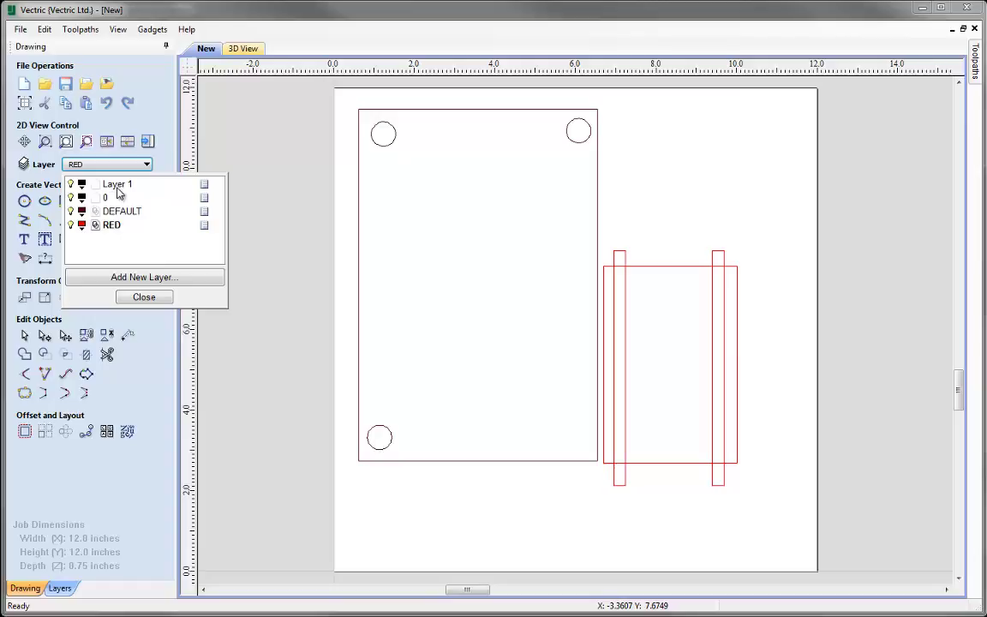
click(143, 298)
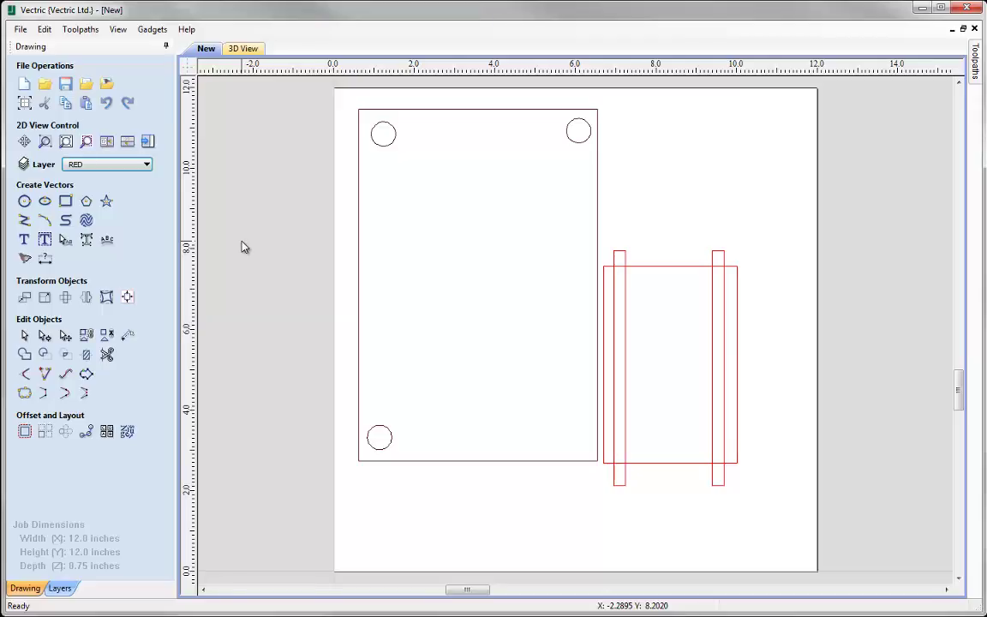
Import the vectors from ImportedVectorsDemo2.dxf into the same job.
click(85, 84)
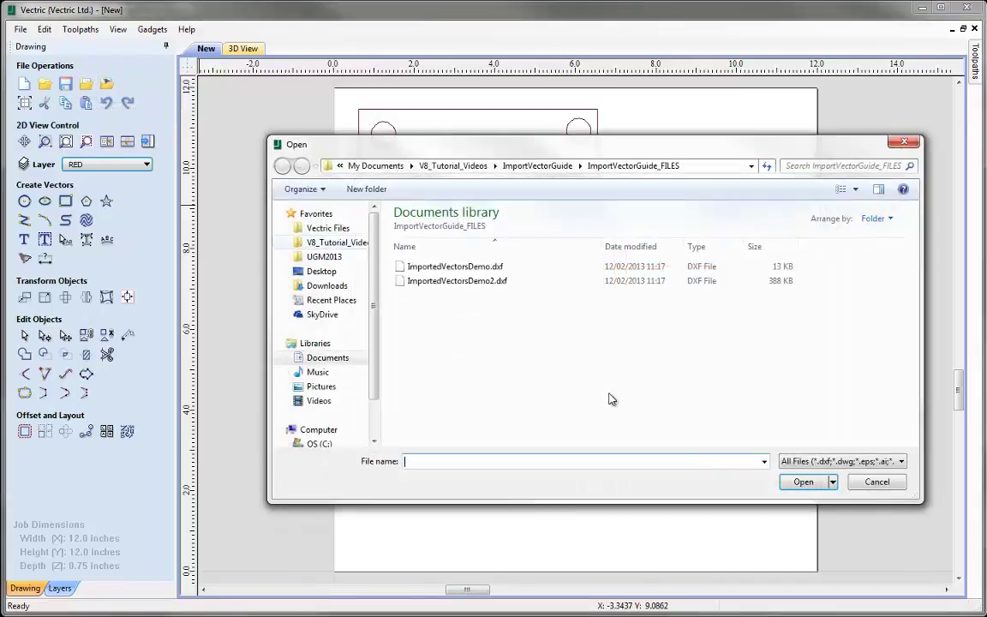
click(467, 281)
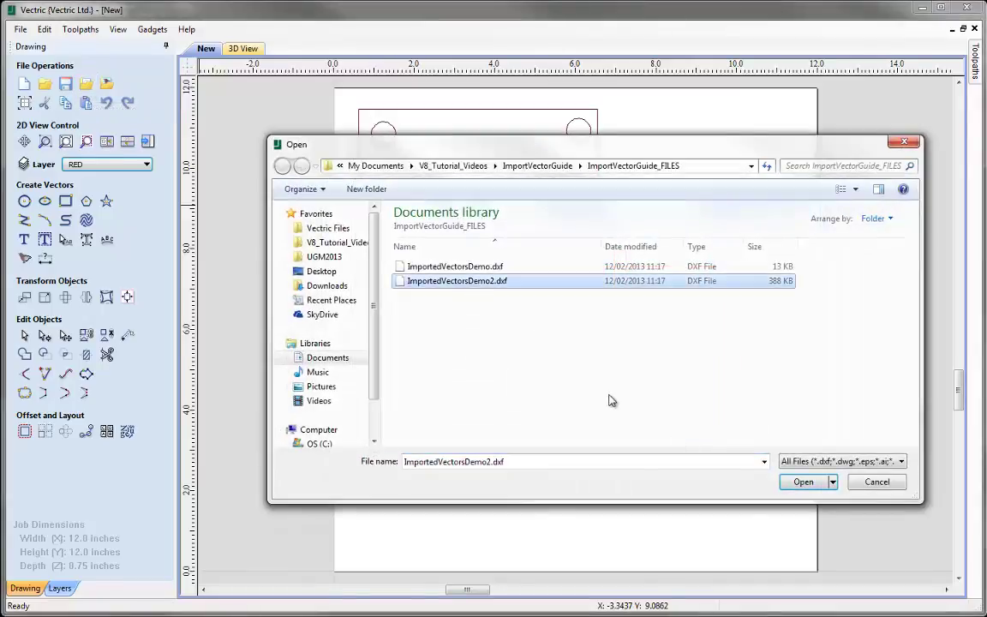
click(803, 481)
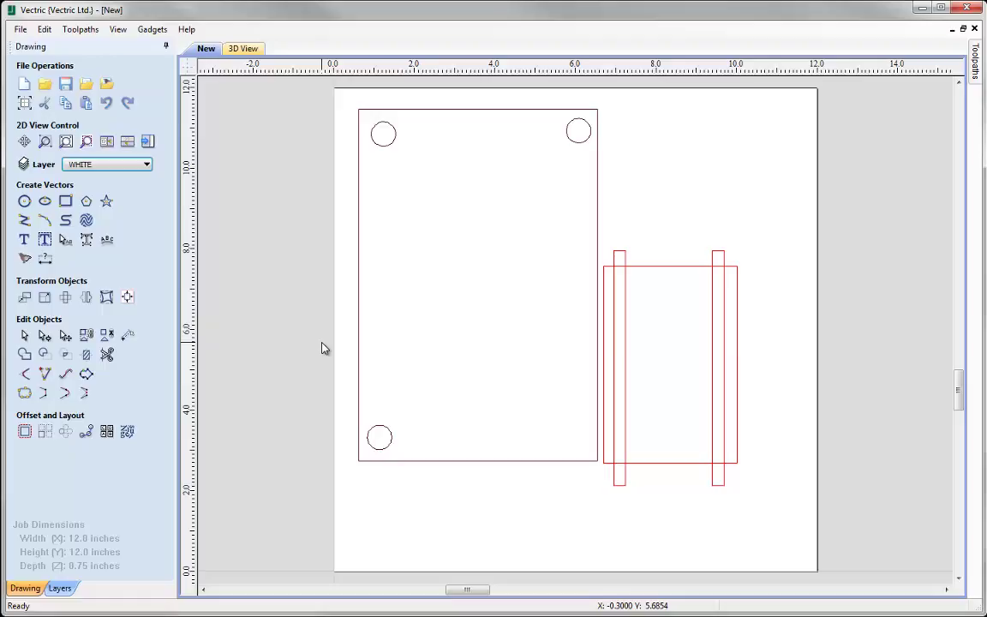
Centre the newly imported Snow White sign vectors within the job area.
click(66, 142)
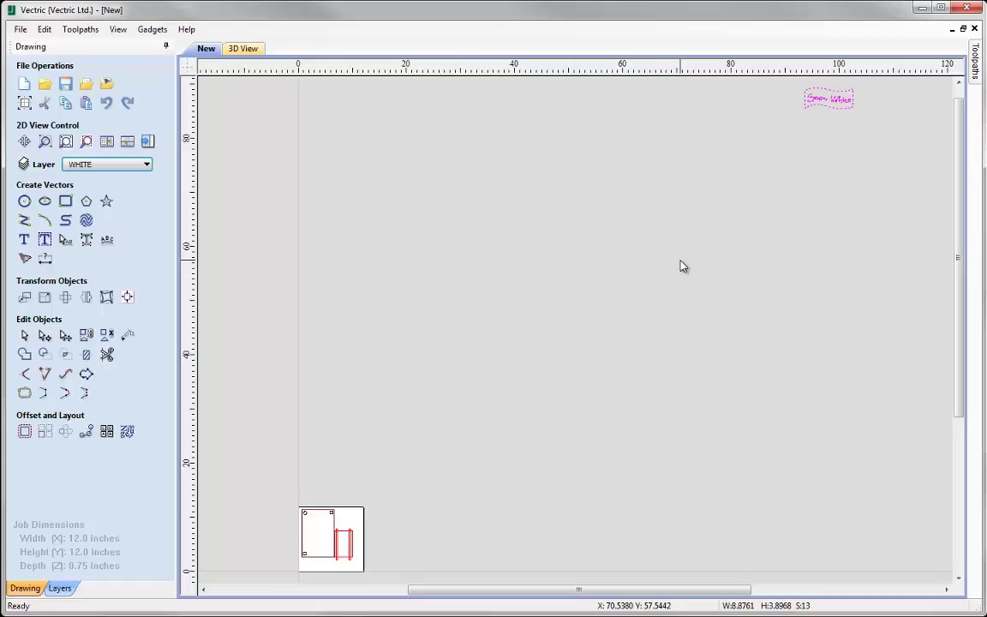
key(F9)
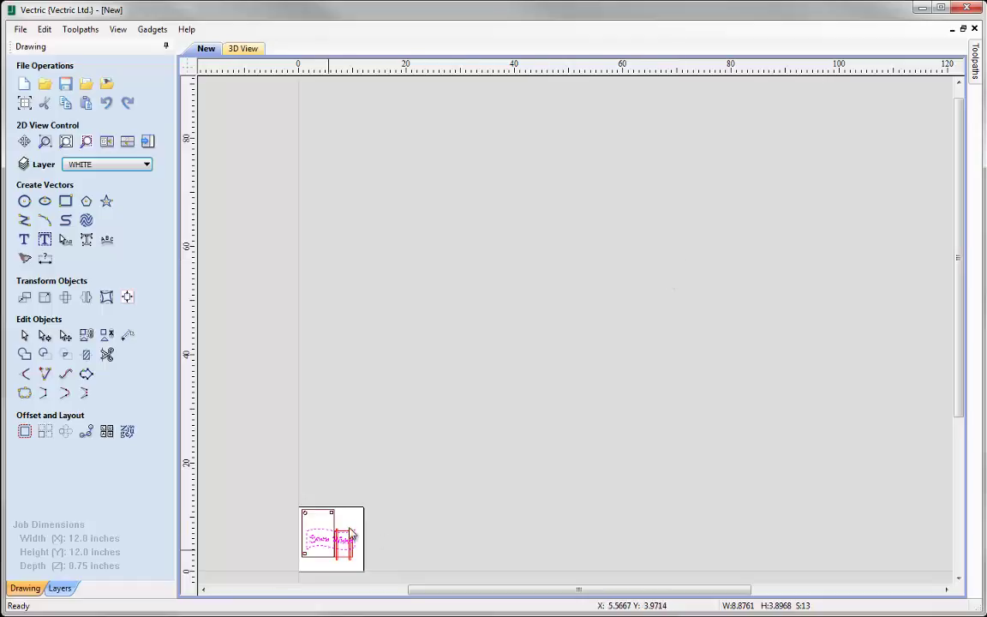
click(66, 142)
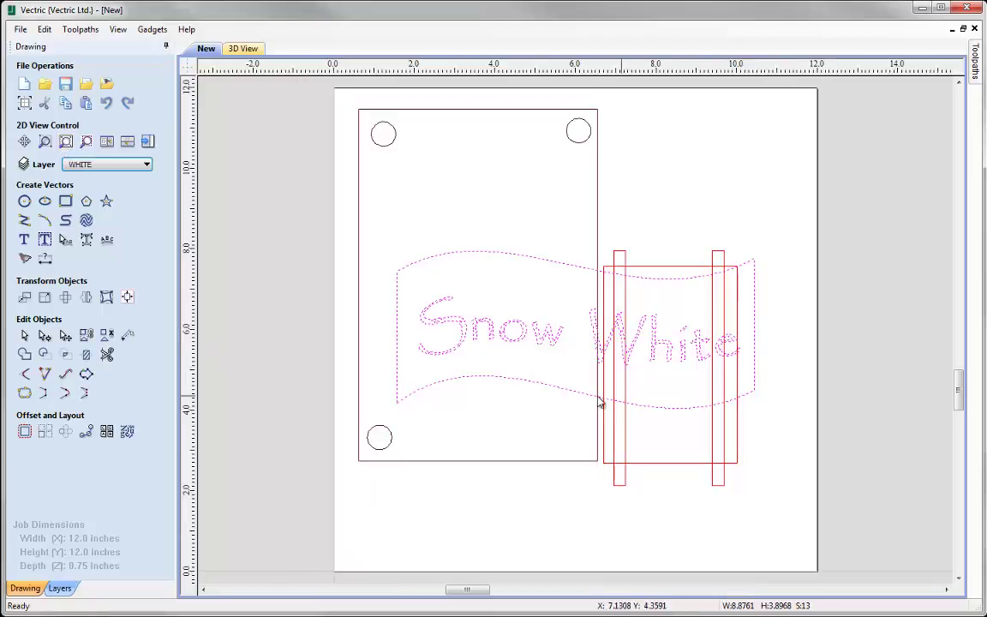
Move the Snow White sign above the red rectangles so it overhangs the material's right edge, and deselect it.
click(568, 377)
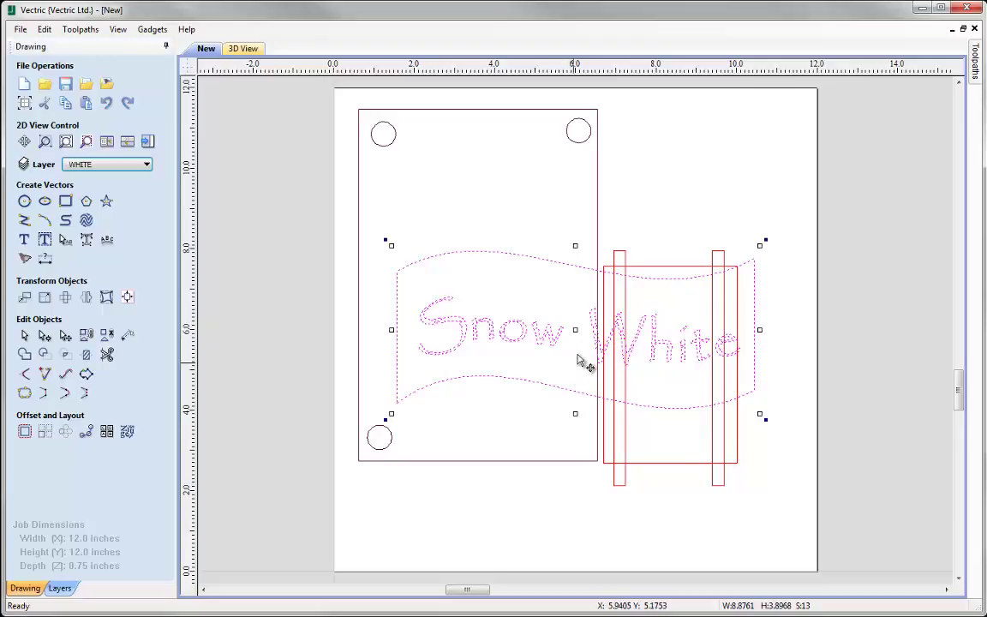
drag(579, 327, 794, 175)
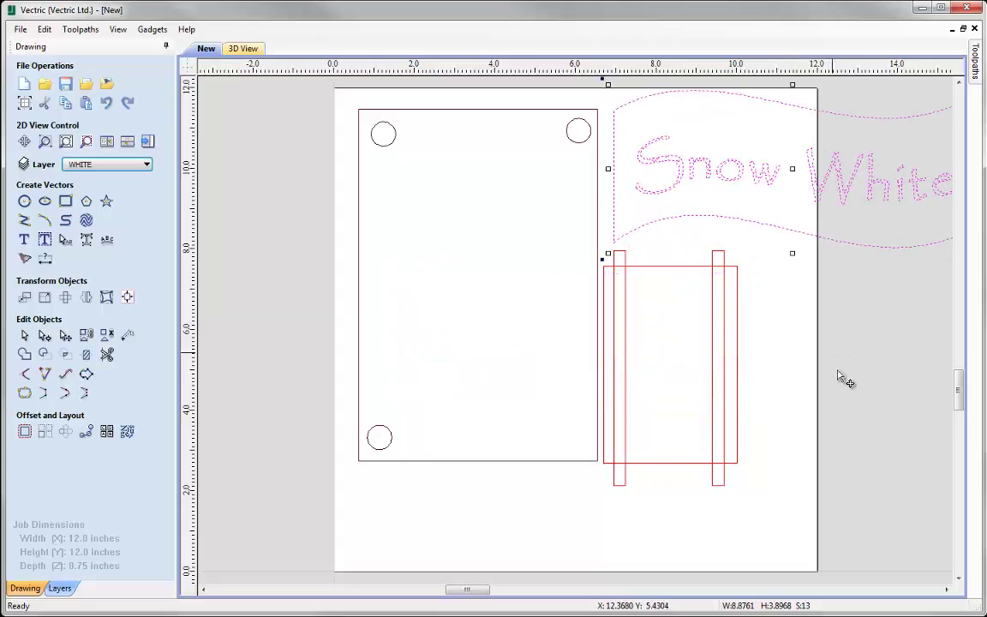
click(840, 375)
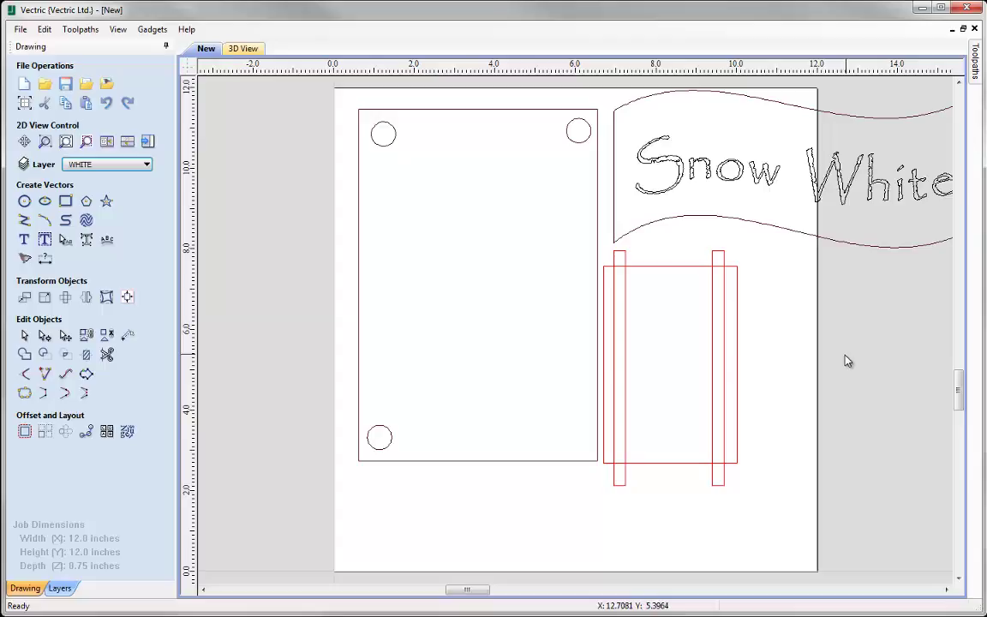
scroll(842, 361, down, 2)
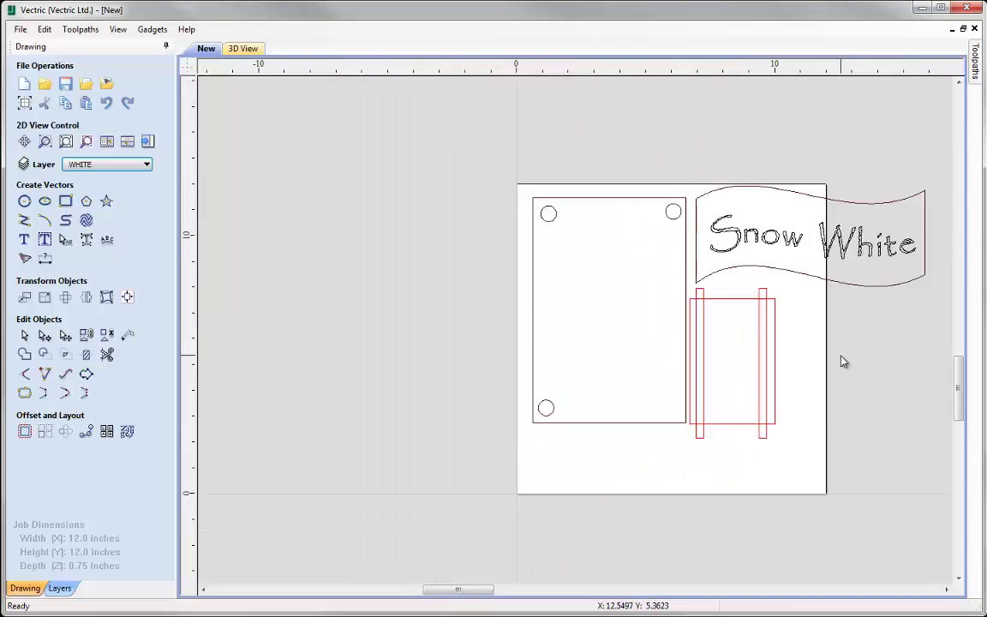
click(947, 589)
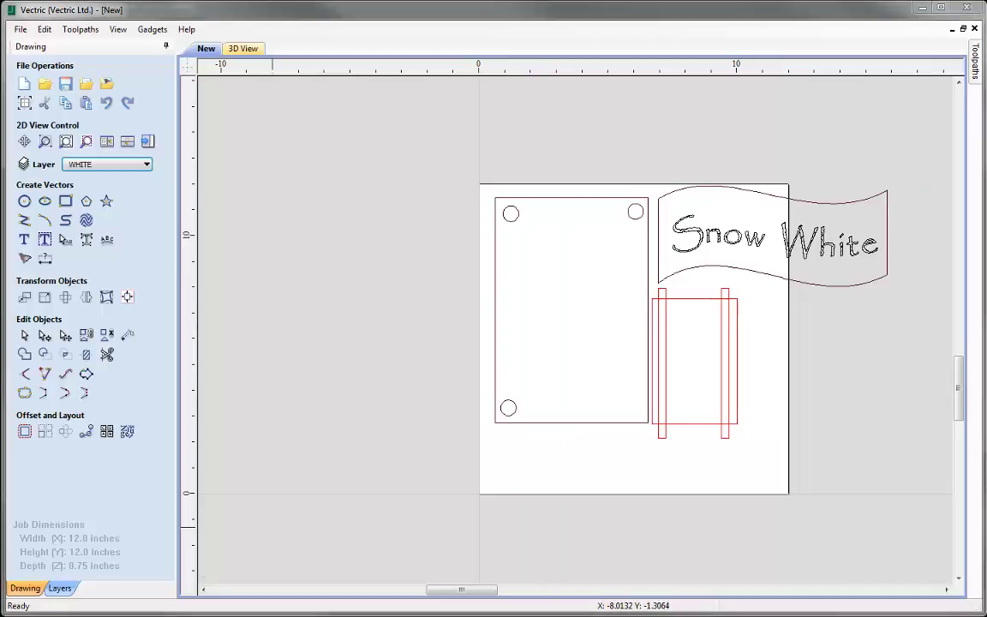
Switch to the file explorer window and drop two extra copies of ImportedVectorsDemo2.dxf into the job, above the material, before returning to the drawing.
key(alt+Tab)
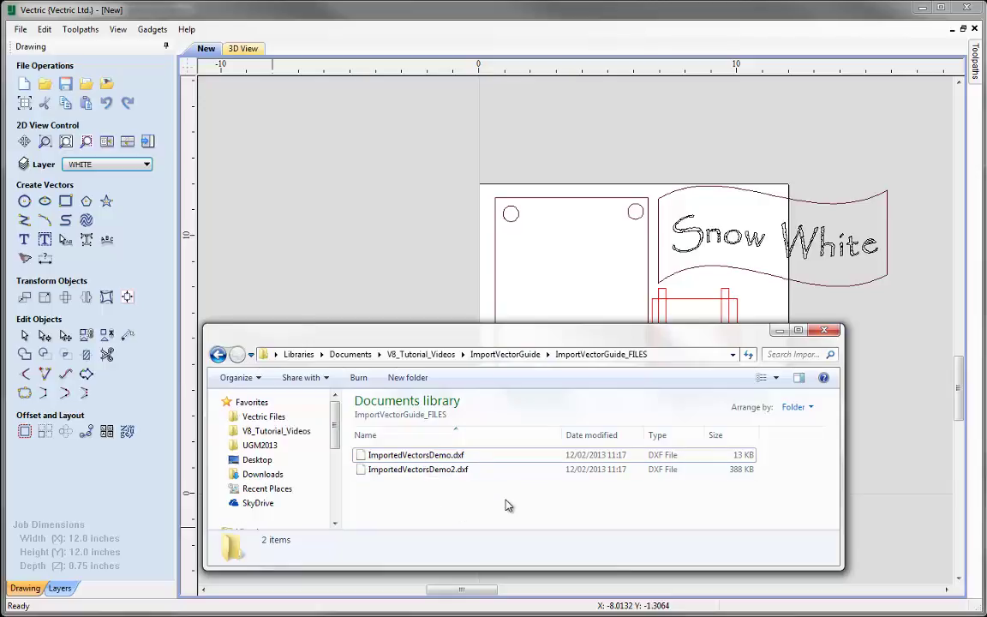
click(452, 471)
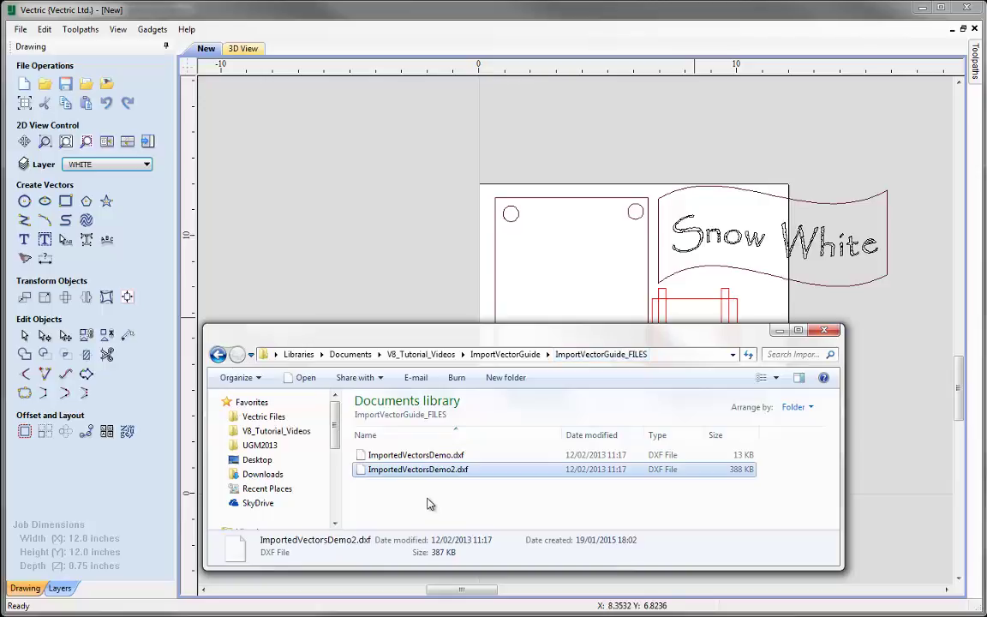
drag(431, 473, 377, 173)
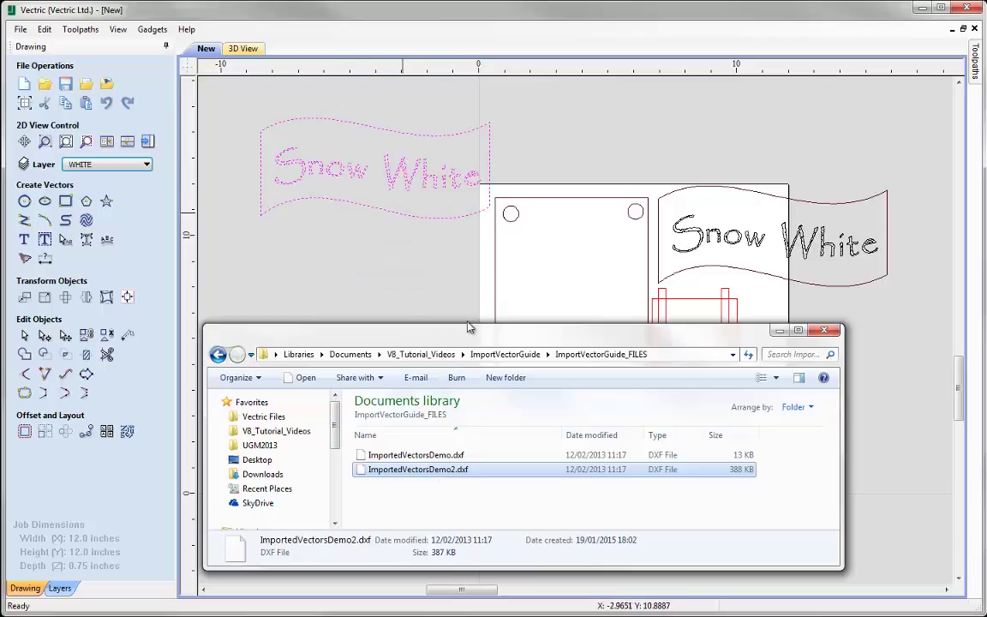
drag(424, 470, 743, 141)
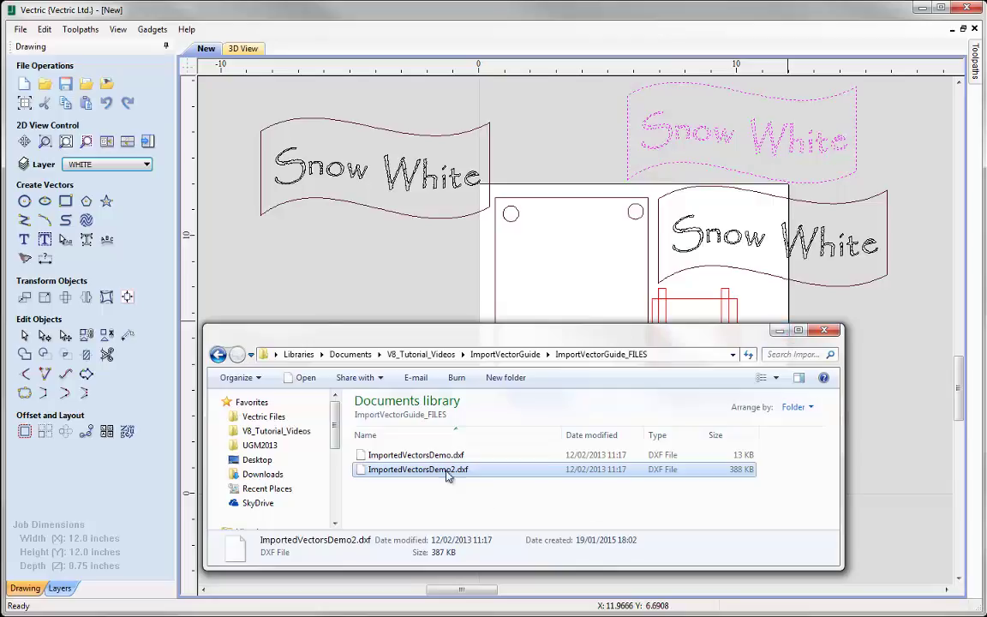
click(778, 330)
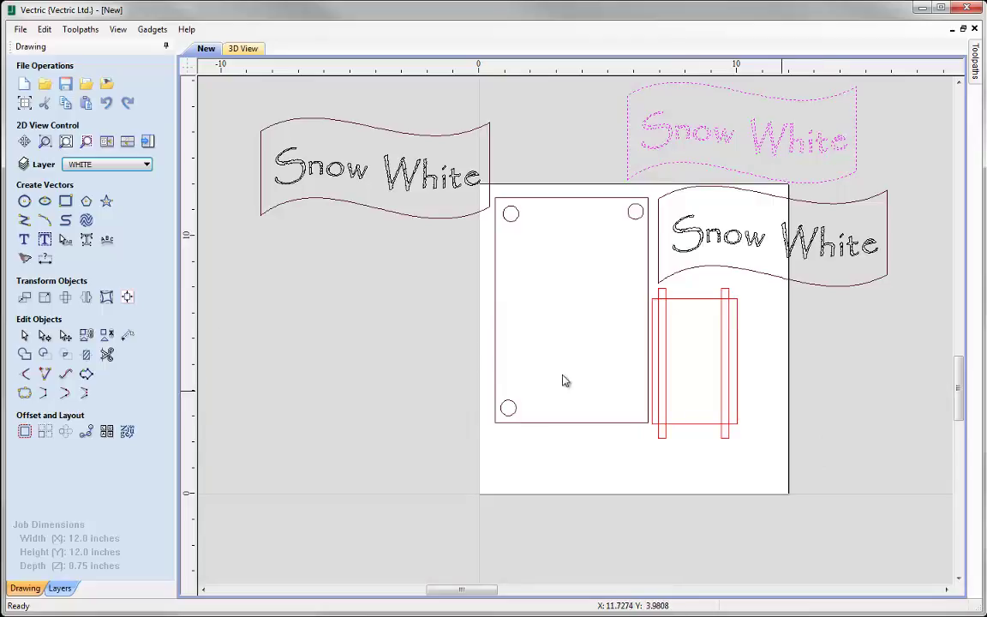
Undo both extra imports of the Snow White sign and fit the material in the 2D view.
click(106, 103)
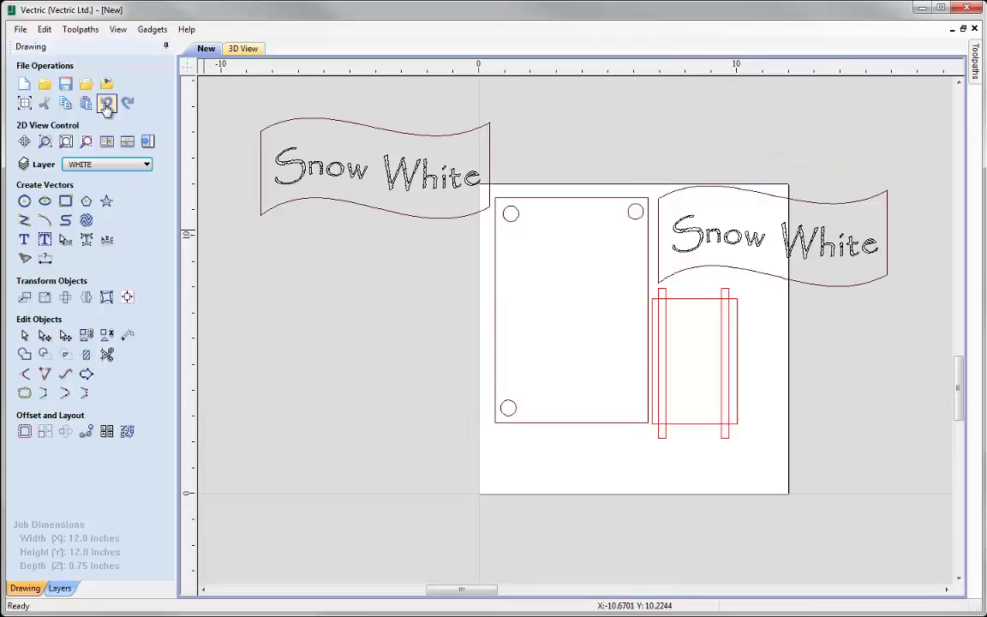
click(106, 104)
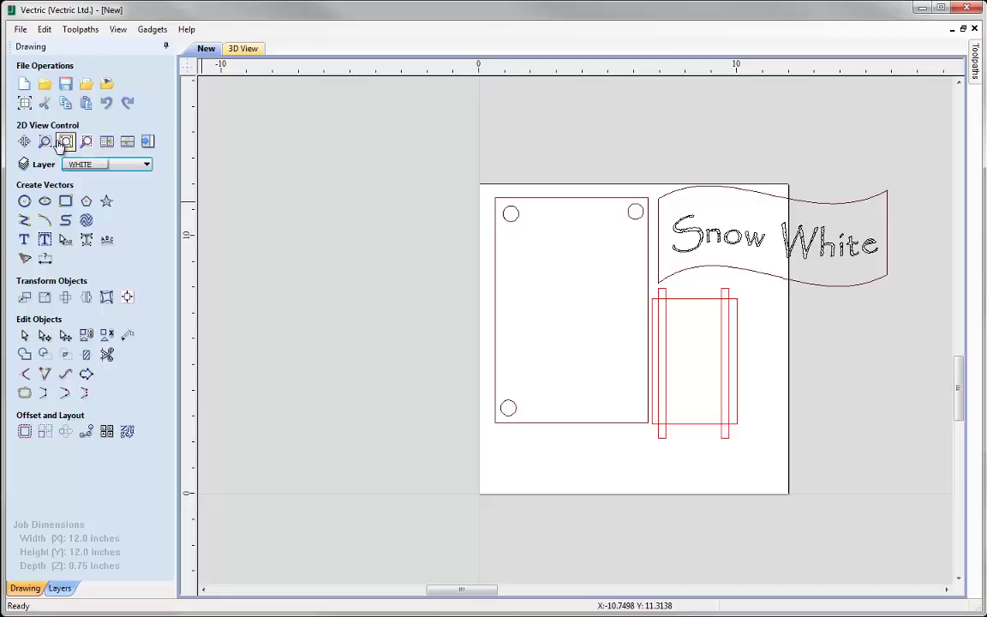
key(F6)
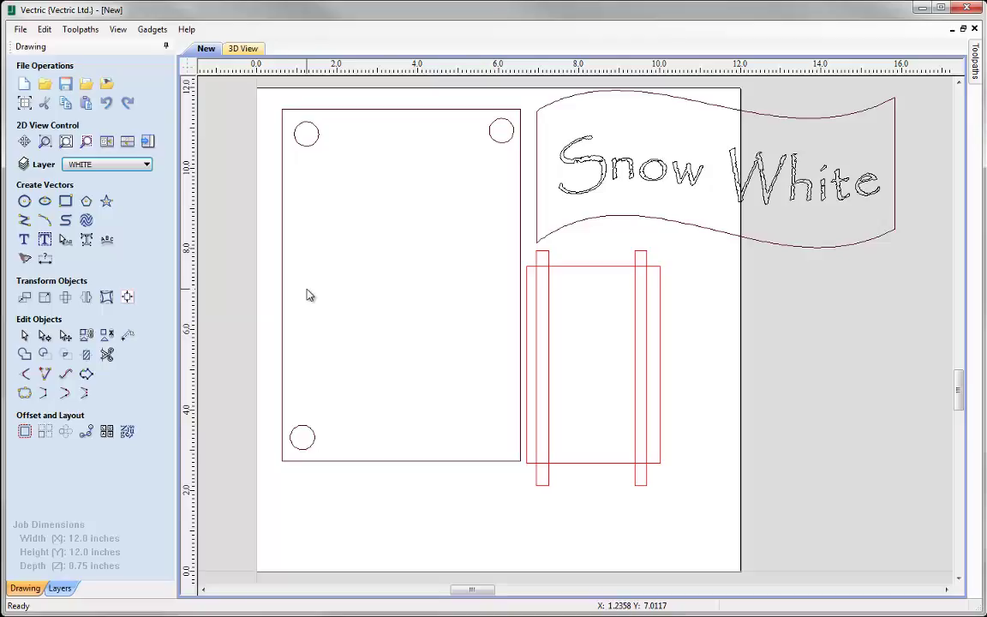
Toggle the WHITE layer's visibility off and on, and set its drawing colour to white.
click(146, 164)
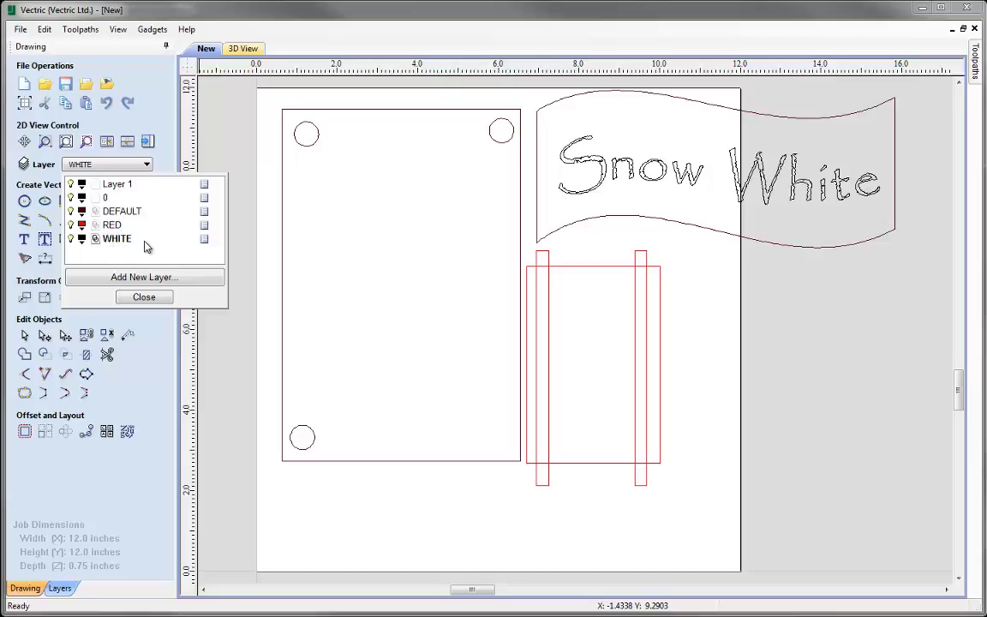
click(72, 239)
click(72, 239)
click(82, 226)
click(172, 323)
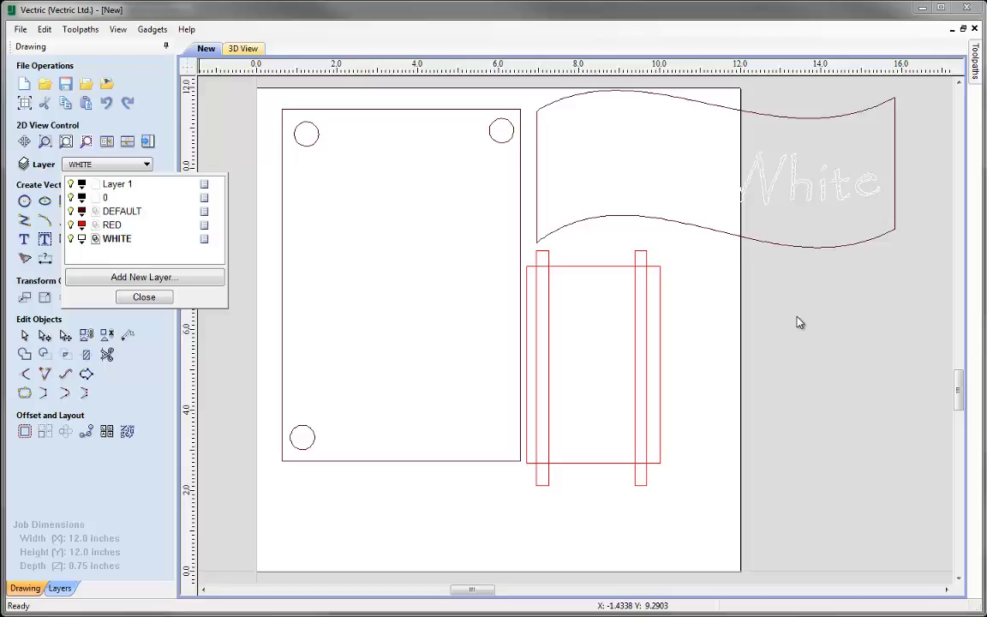
Set the WHITE layer's drawing colour back to black and close the layer list.
click(81, 238)
click(88, 256)
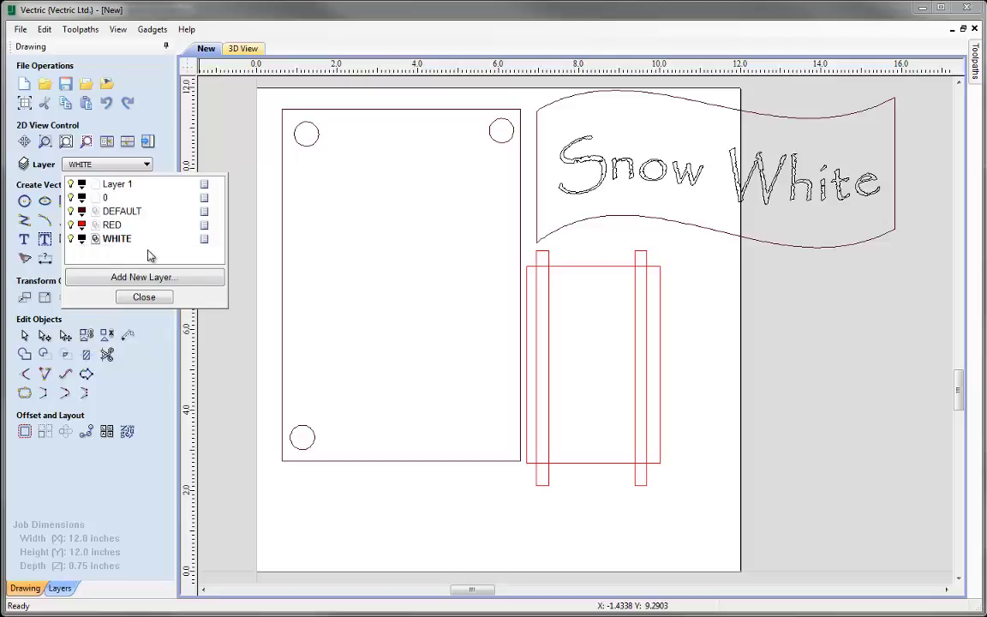
click(146, 297)
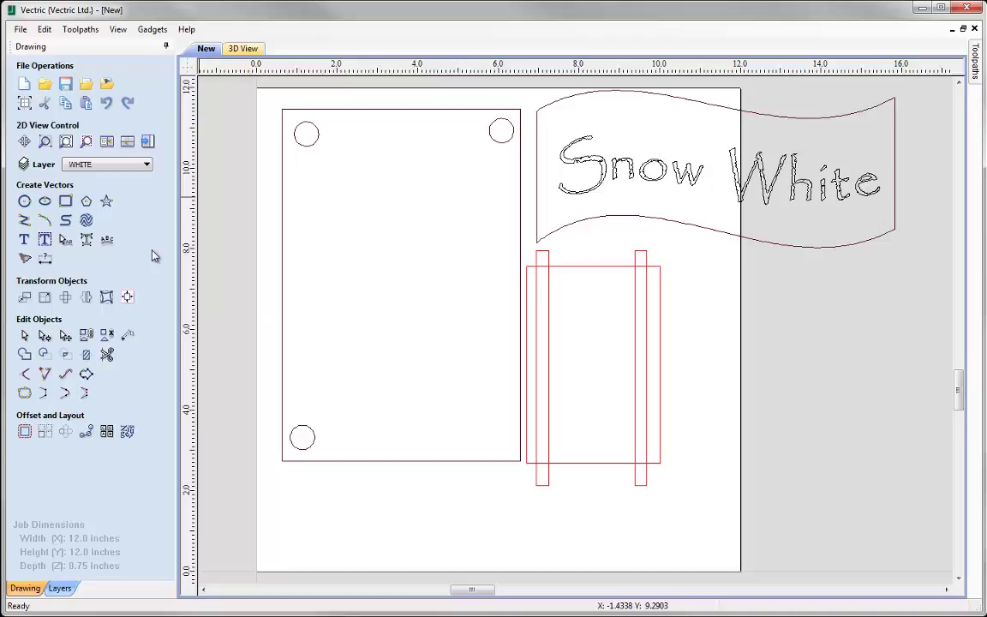
Examine the contents of the DEFAULT, RED and WHITE layers by toggling the visibility of each one.
click(58, 588)
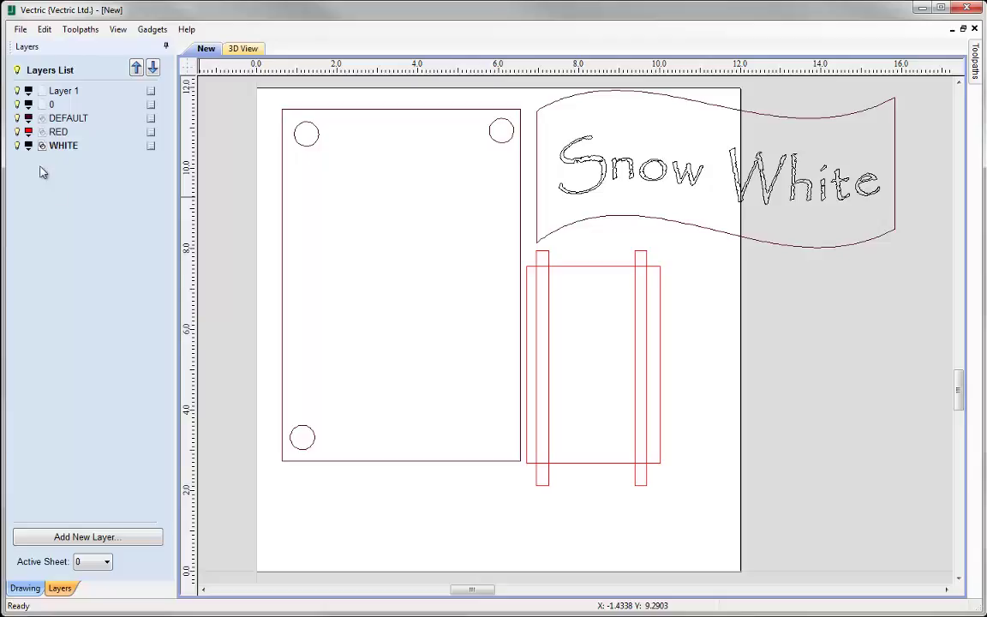
click(17, 117)
click(17, 117)
click(17, 131)
click(18, 131)
click(17, 145)
click(17, 146)
Hide the WHITE, RED and DEFAULT layers and merge the remaining visible layers, Layer 1 and 0.
click(17, 146)
click(17, 132)
click(17, 118)
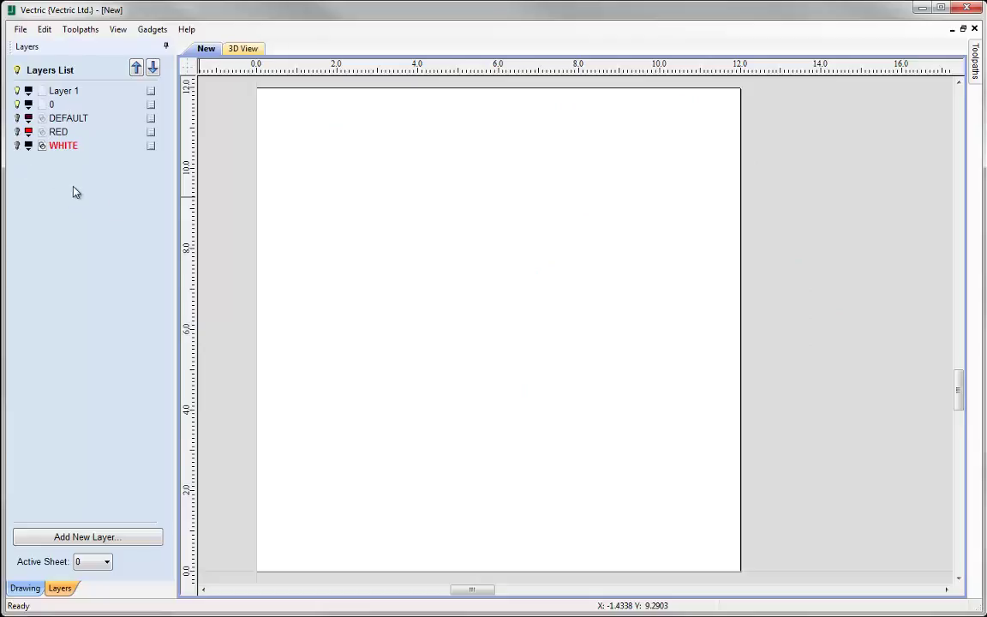
right_click(153, 109)
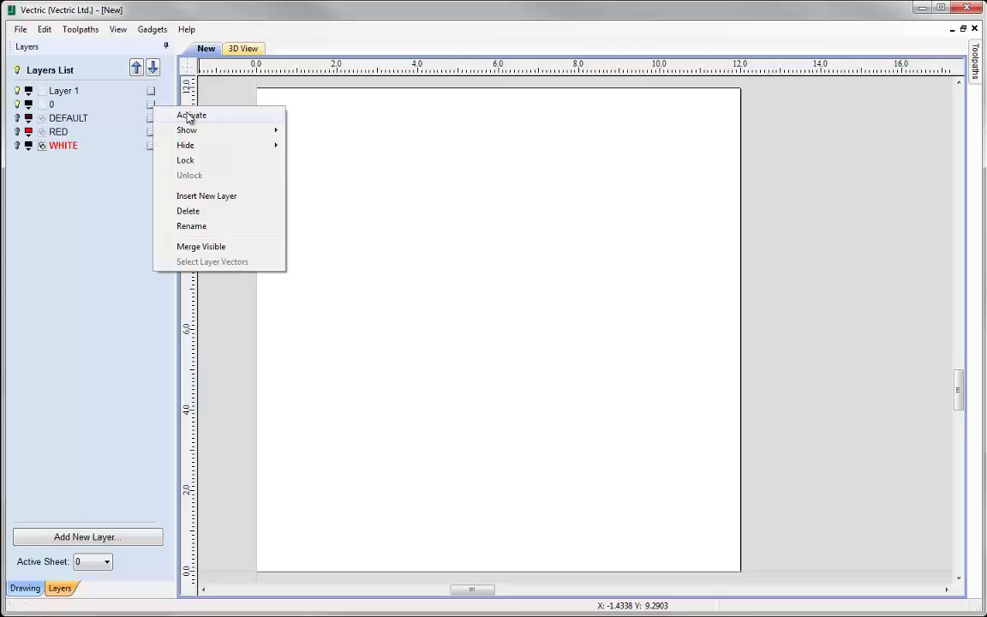
click(248, 248)
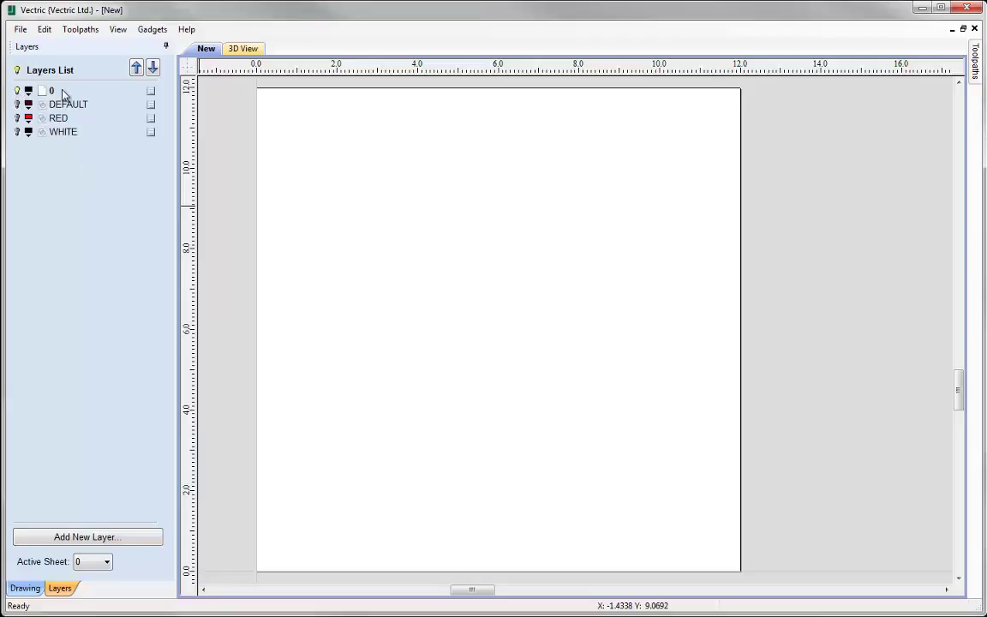
Delete the empty layer 0 and make the DEFAULT, RED and WHITE layers visible again.
right_click(153, 91)
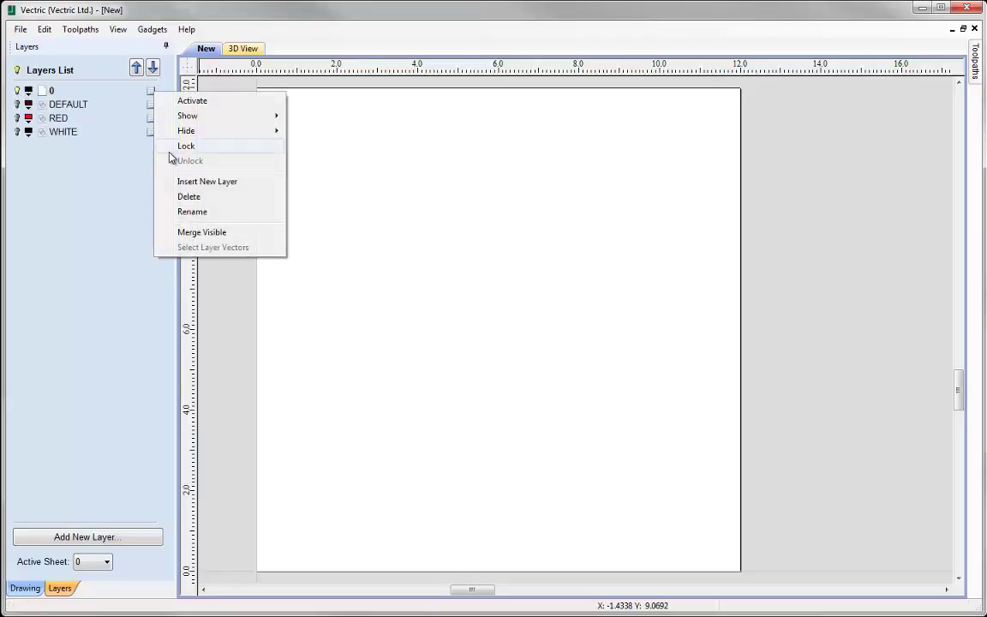
click(185, 196)
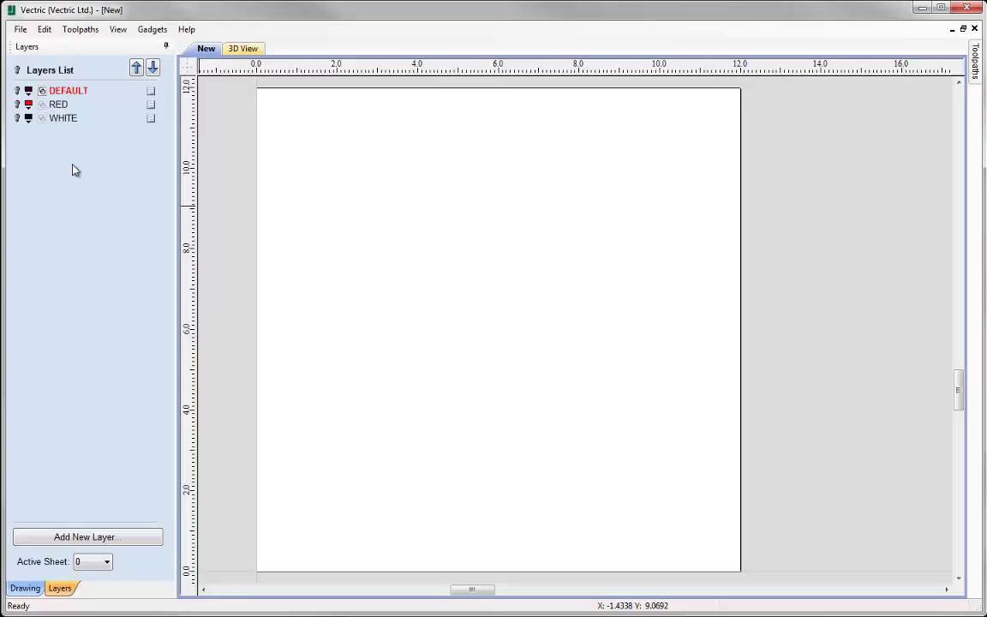
click(17, 90)
click(17, 104)
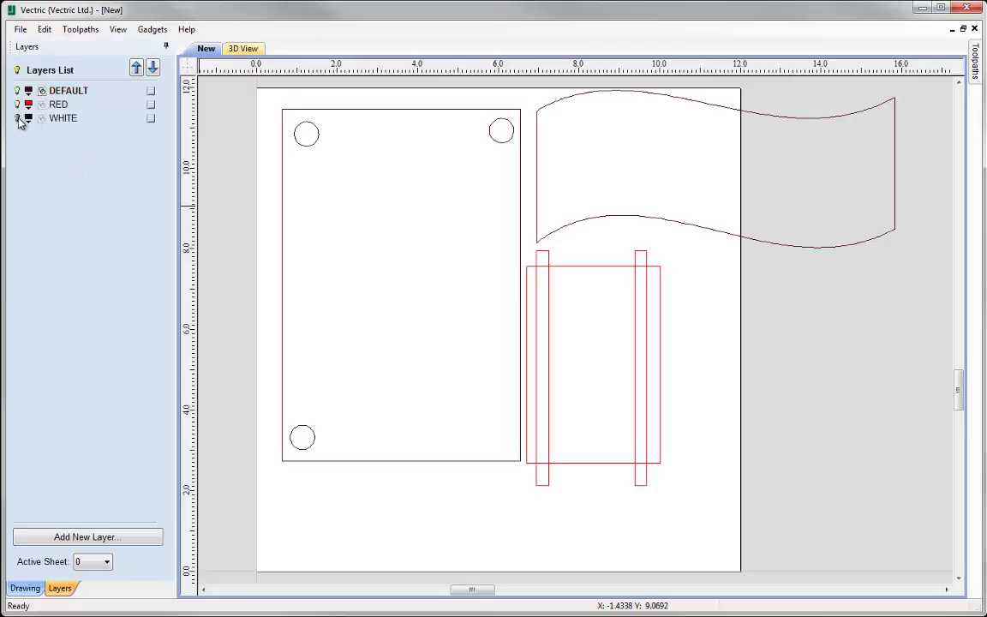
click(17, 118)
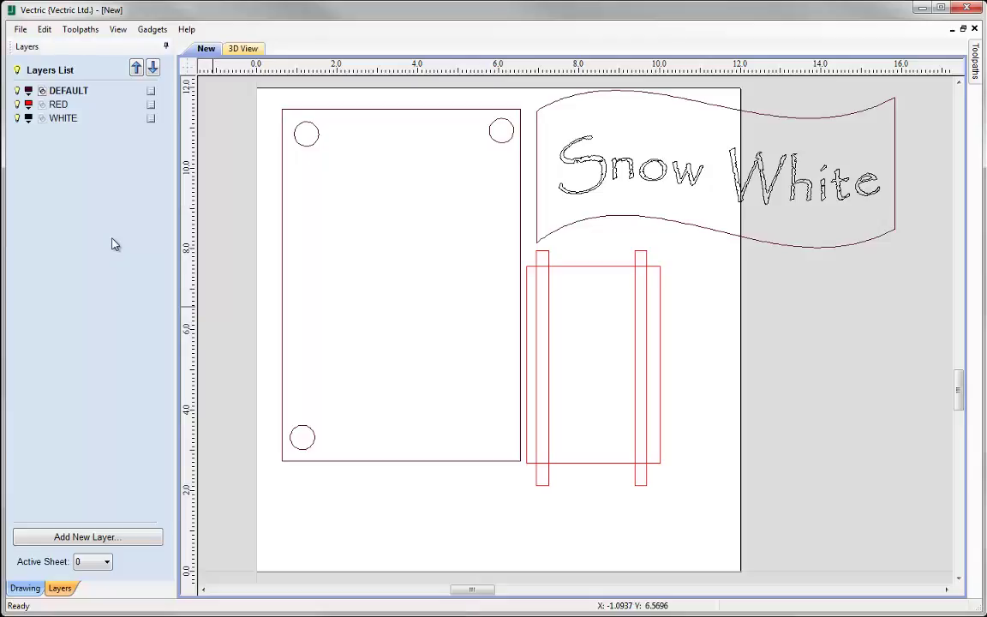
Select the three circles inside the large rectangle together to check them for overlapping duplicates.
click(307, 432)
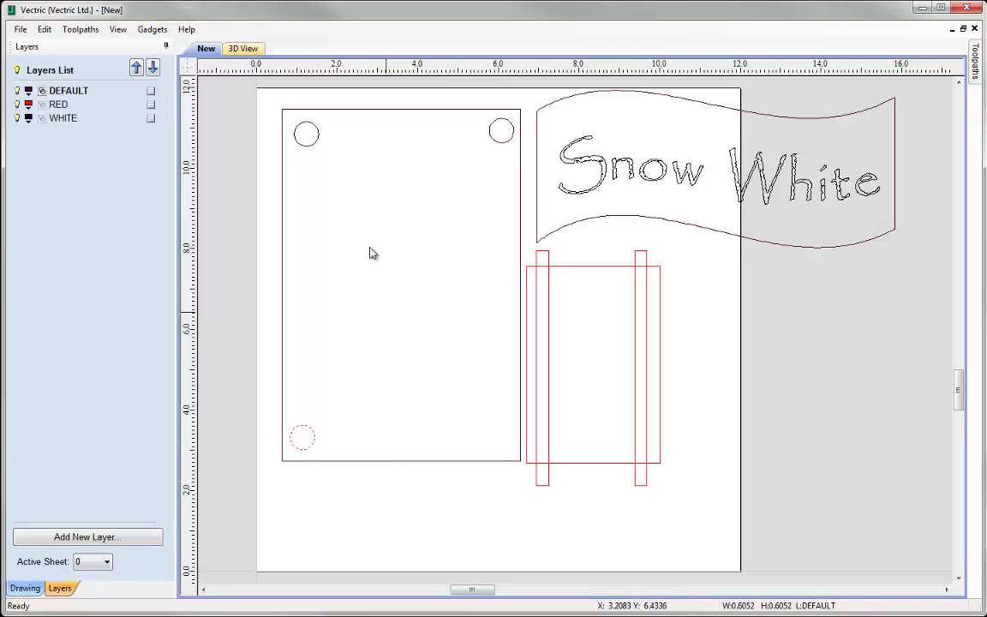
shift+click(317, 144)
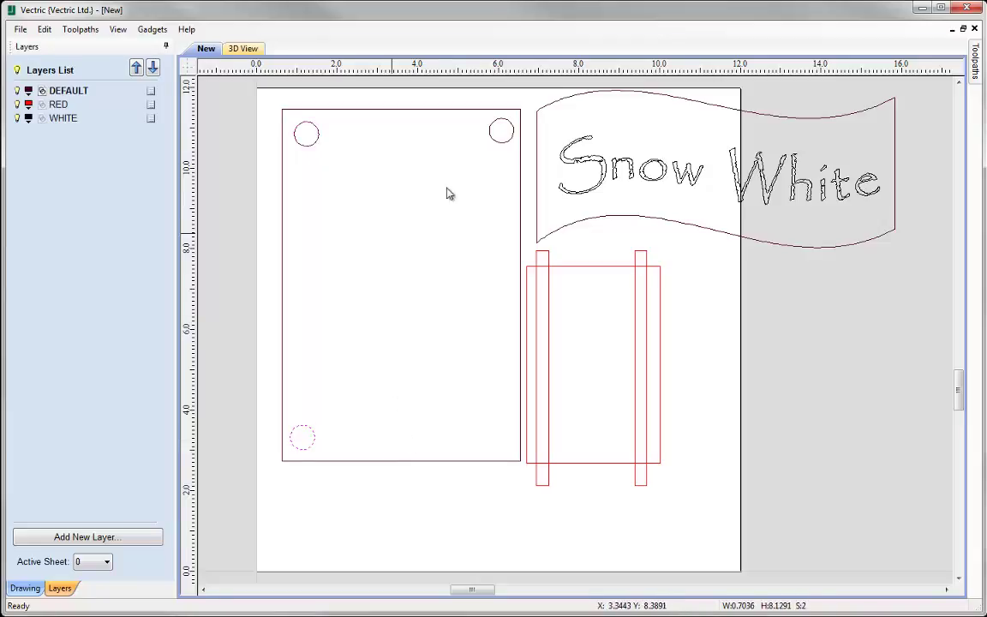
shift+click(495, 141)
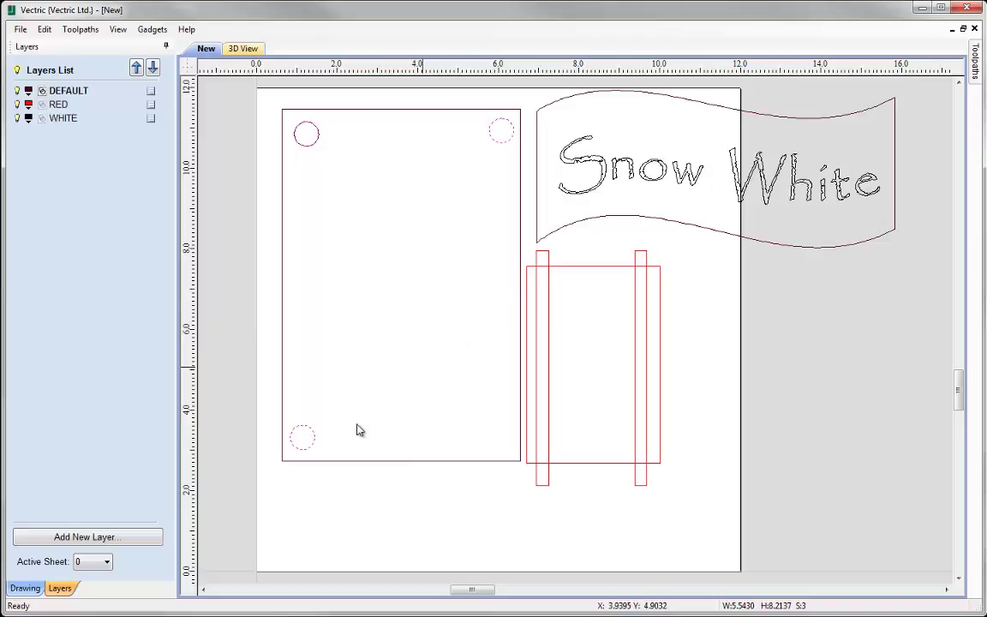
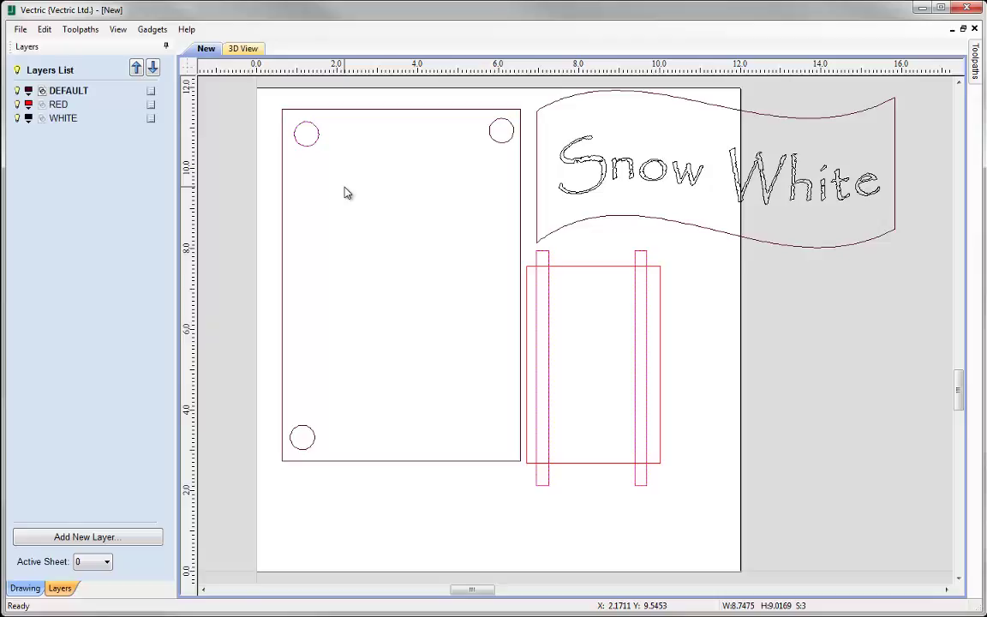
Move the selected duplicate circle and two narrow red strips to a new, non-visible layer named Duplicate.
right_click(326, 146)
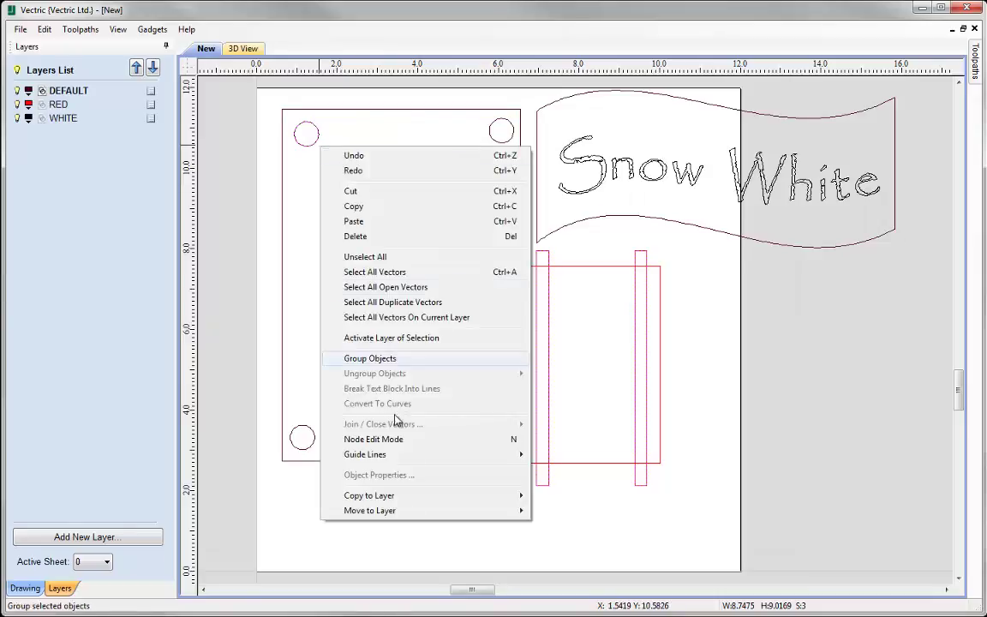
mouse_move(410, 510)
click(561, 559)
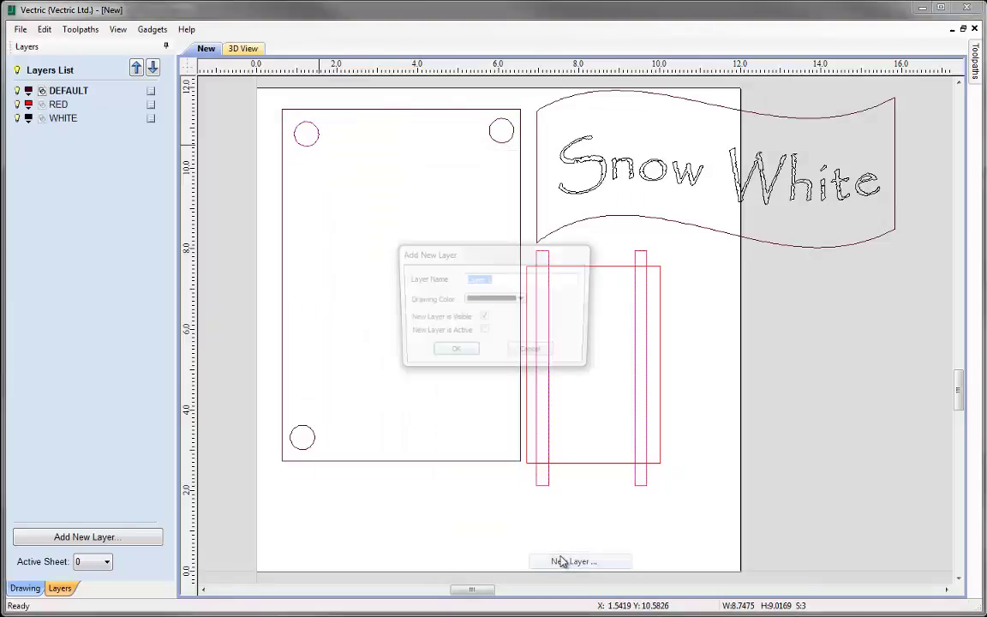
text(dUPLICATE)
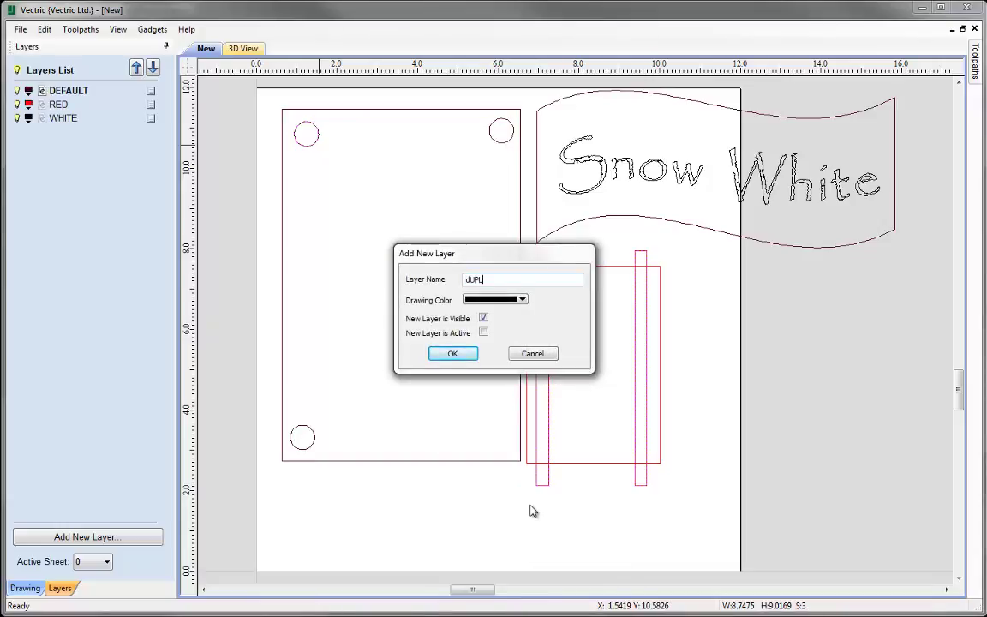
key(BackSpace)
key(BackSpace)
key(BackSpace)
key(BackSpace)
key(BackSpace)
key(BackSpace)
key(BackSpace)
key(BackSpace)
key(BackSpace)
text(Duplicate)
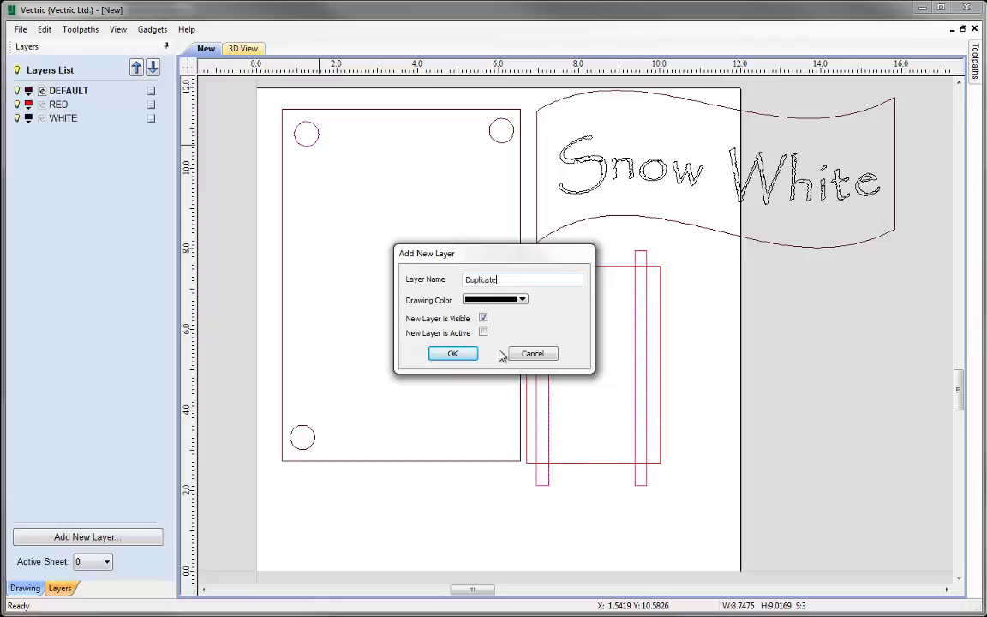
click(483, 319)
click(463, 357)
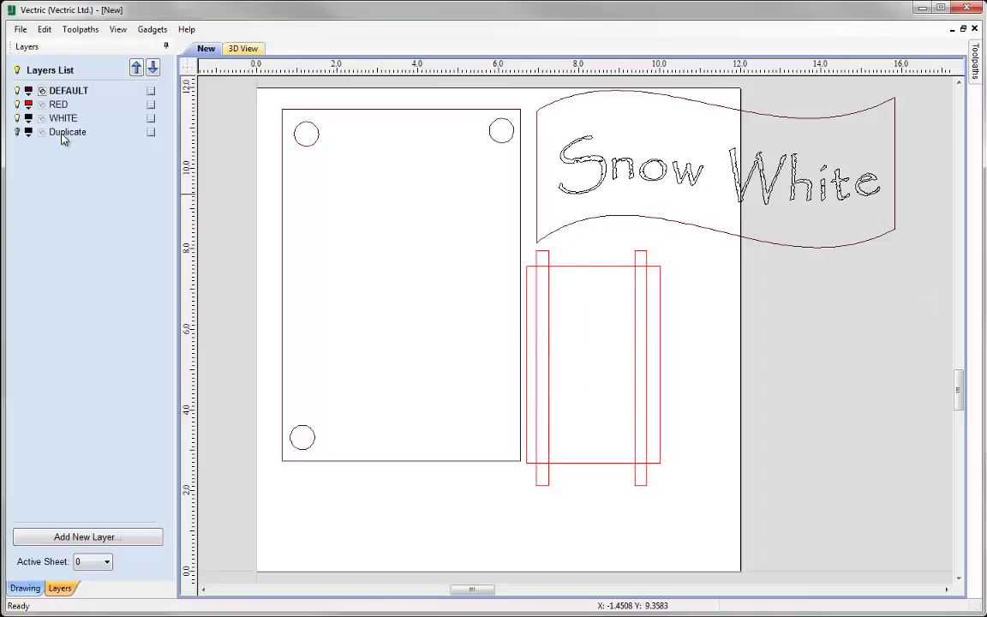
Isolate the Duplicate layer to examine its vectors, and restore the DEFAULT, RED and WHITE layers with Duplicate hidden.
click(17, 117)
click(18, 103)
click(17, 91)
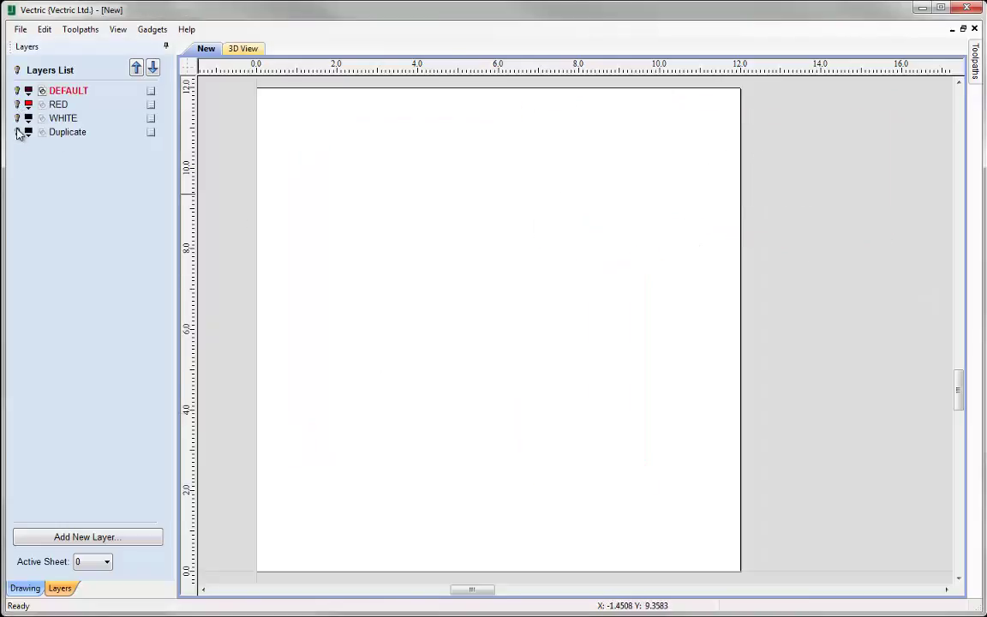
click(18, 131)
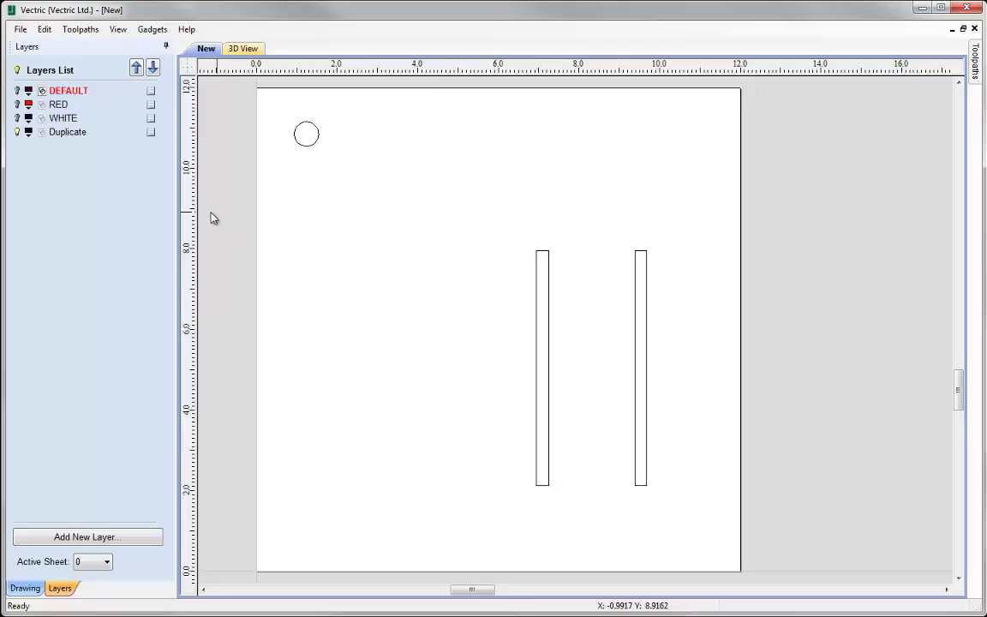
click(17, 131)
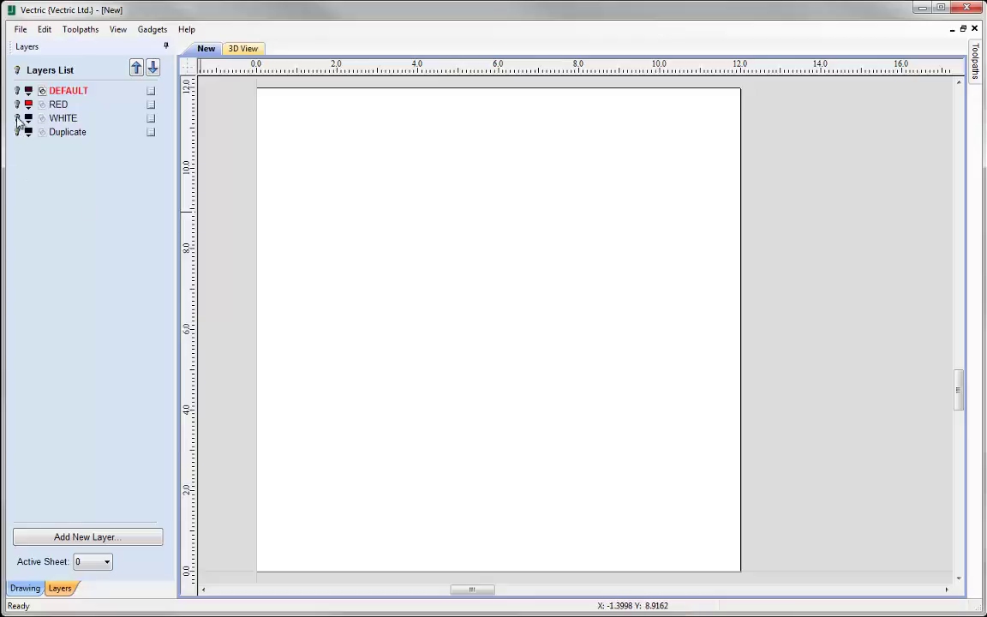
click(17, 118)
click(17, 104)
click(17, 90)
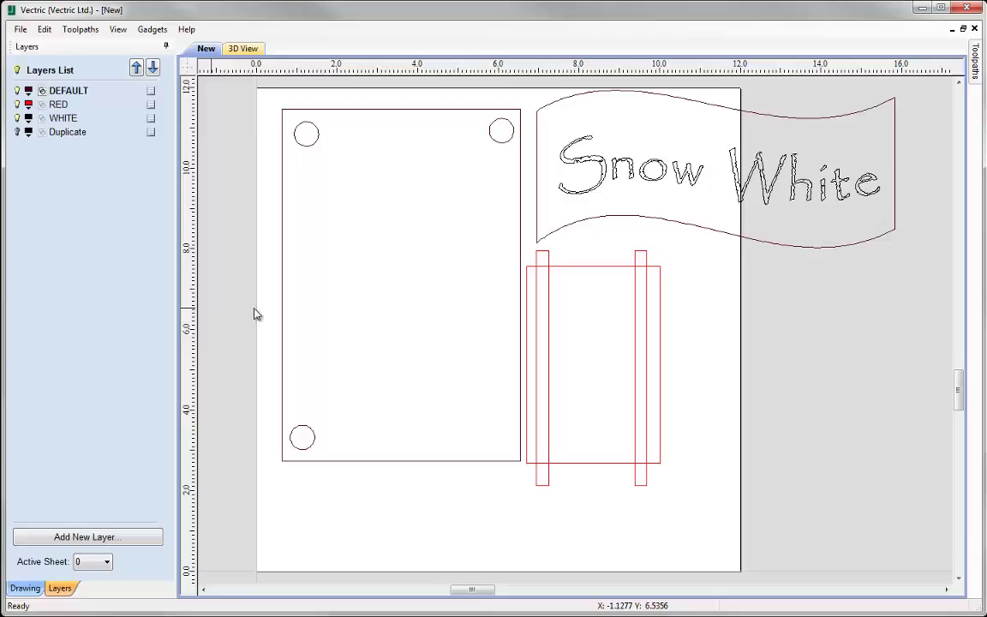
Select the sides of the red rectangle between the two narrow strips individually and together to check whether they are separate lines.
click(599, 269)
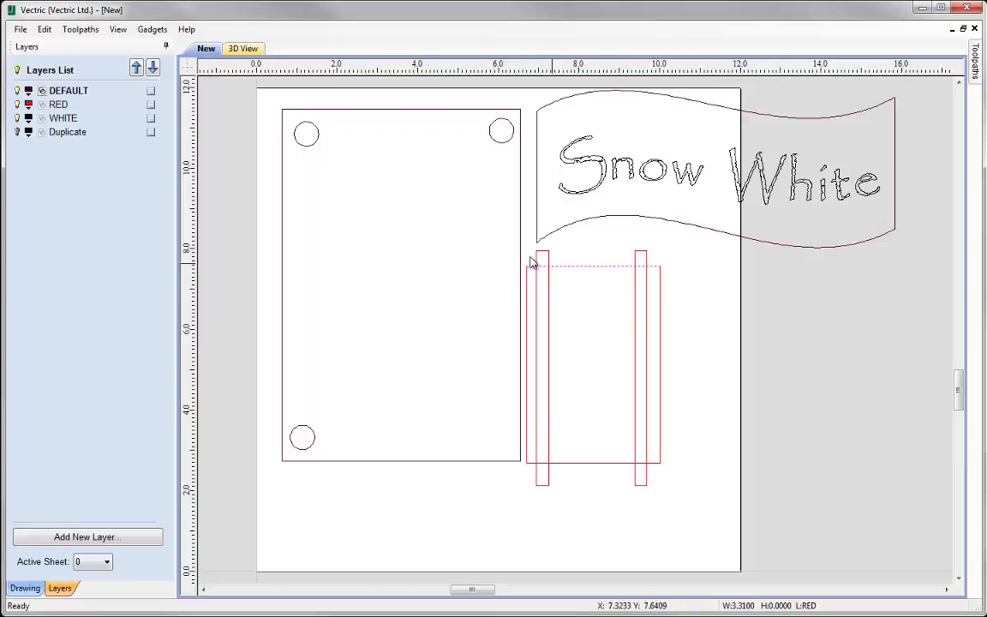
click(660, 335)
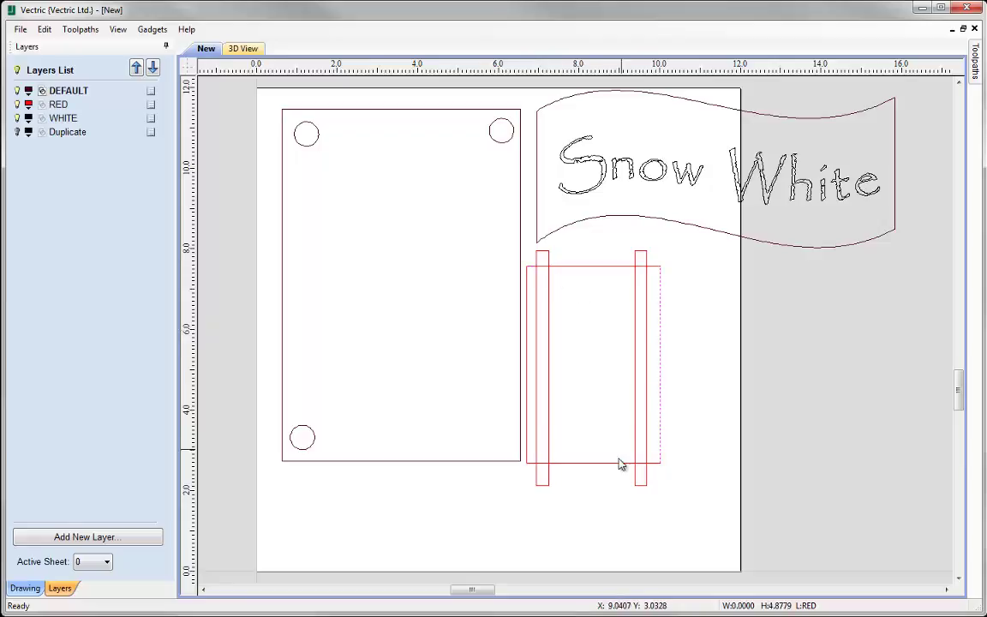
click(599, 441)
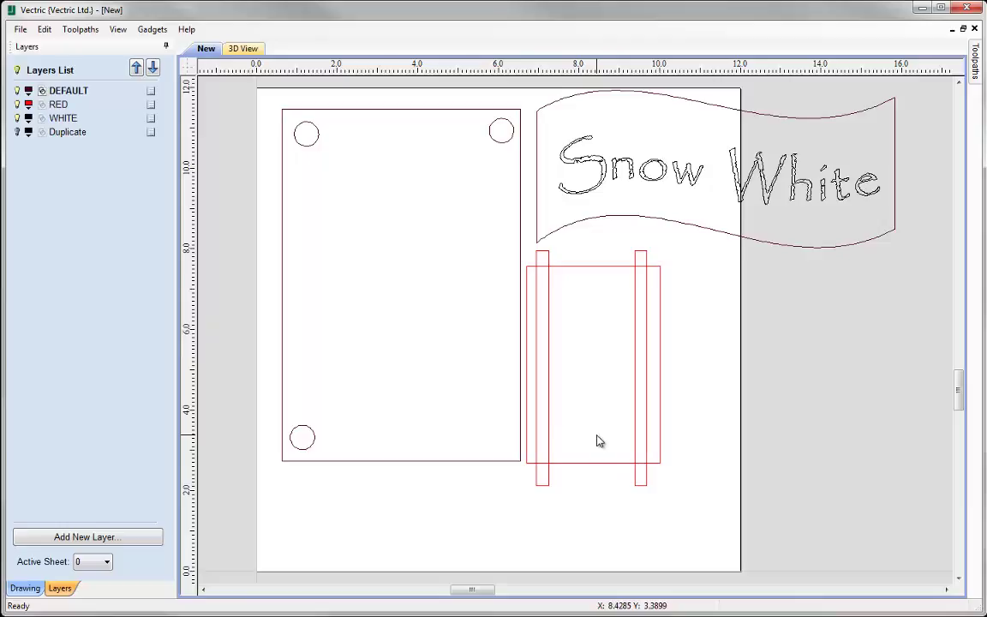
drag(502, 251, 708, 540)
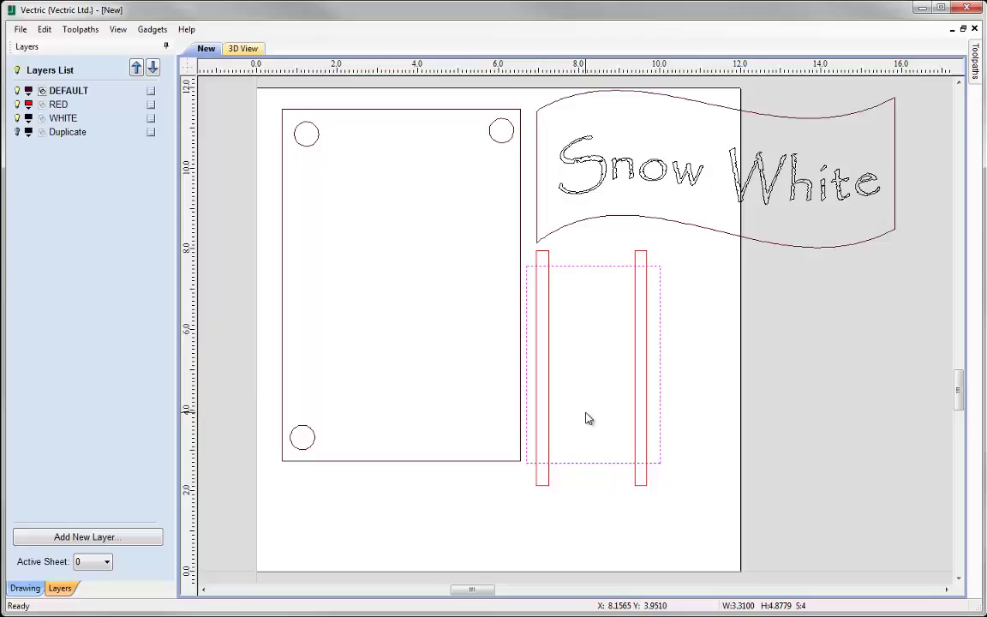
click(582, 304)
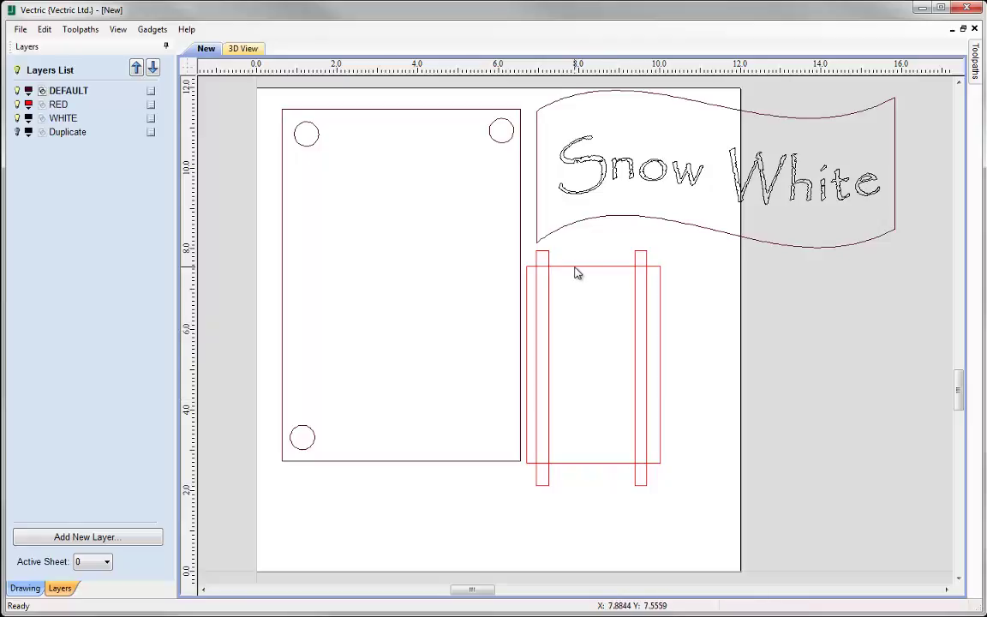
click(660, 350)
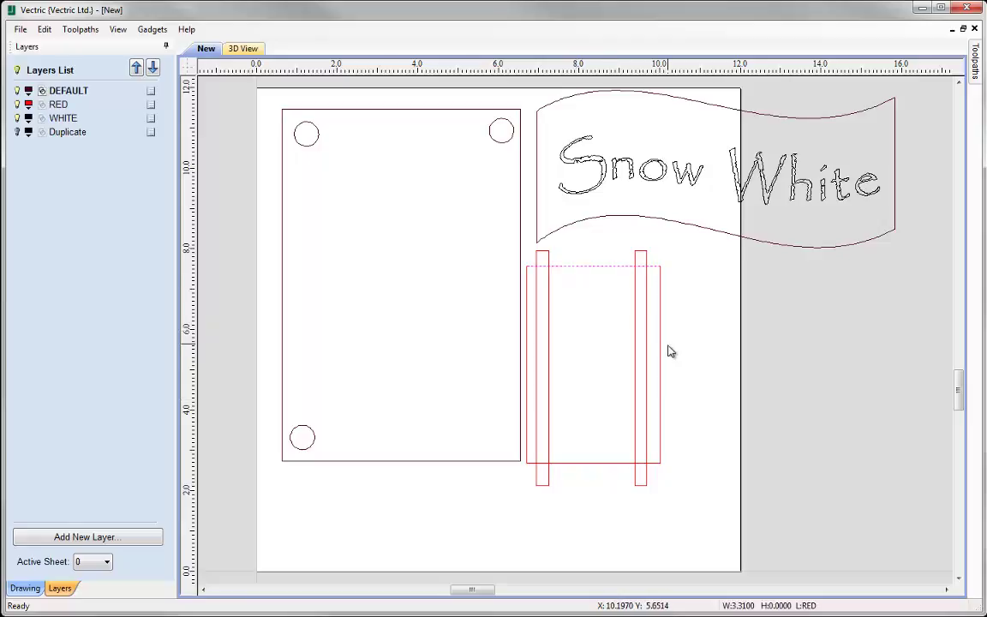
click(525, 350)
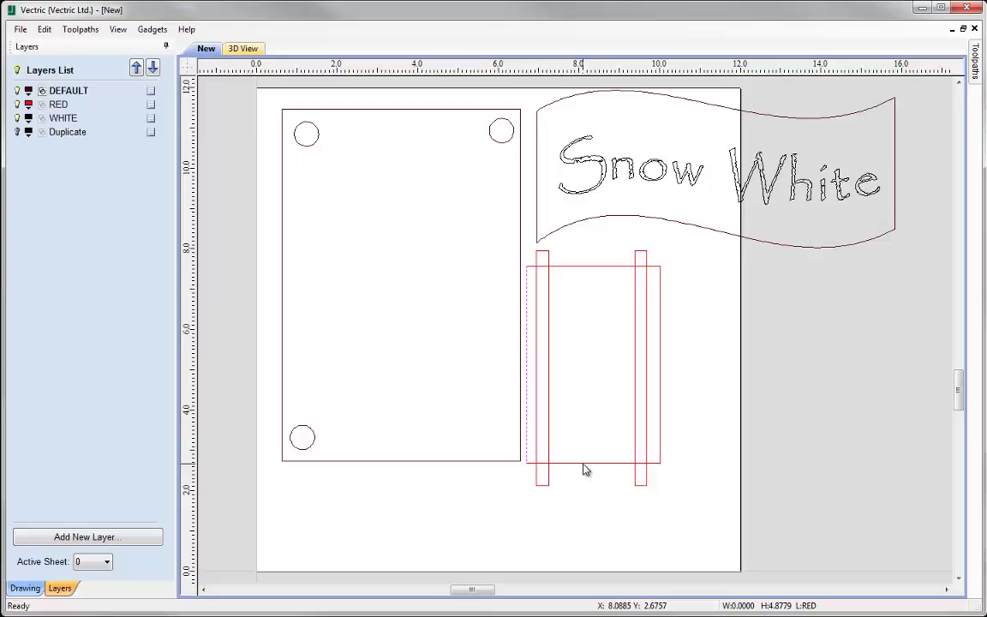
click(579, 518)
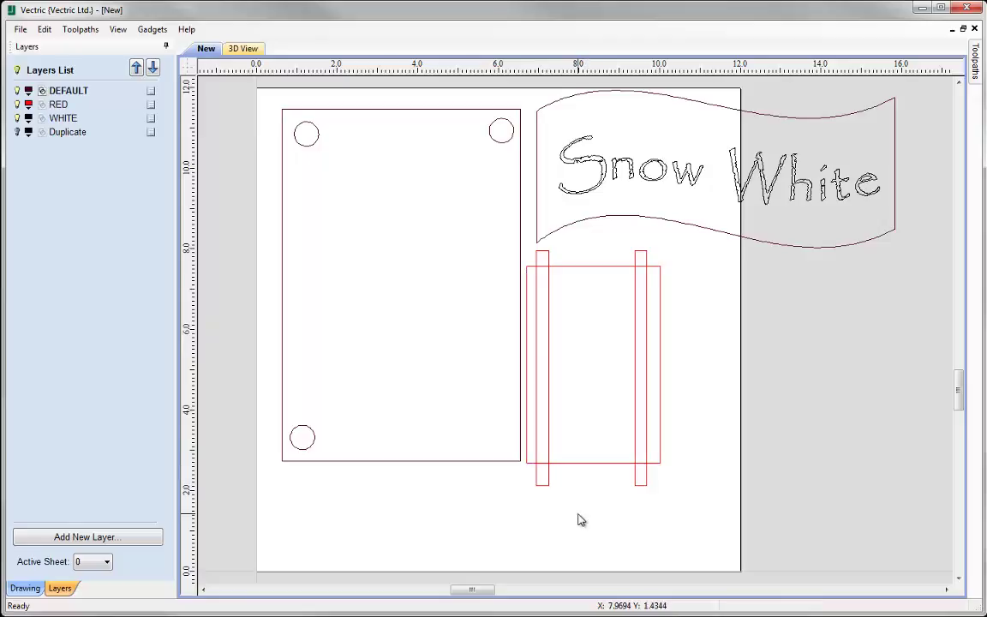
Join the four separate sides of the red rectangle into one closed vector.
drag(509, 258, 700, 488)
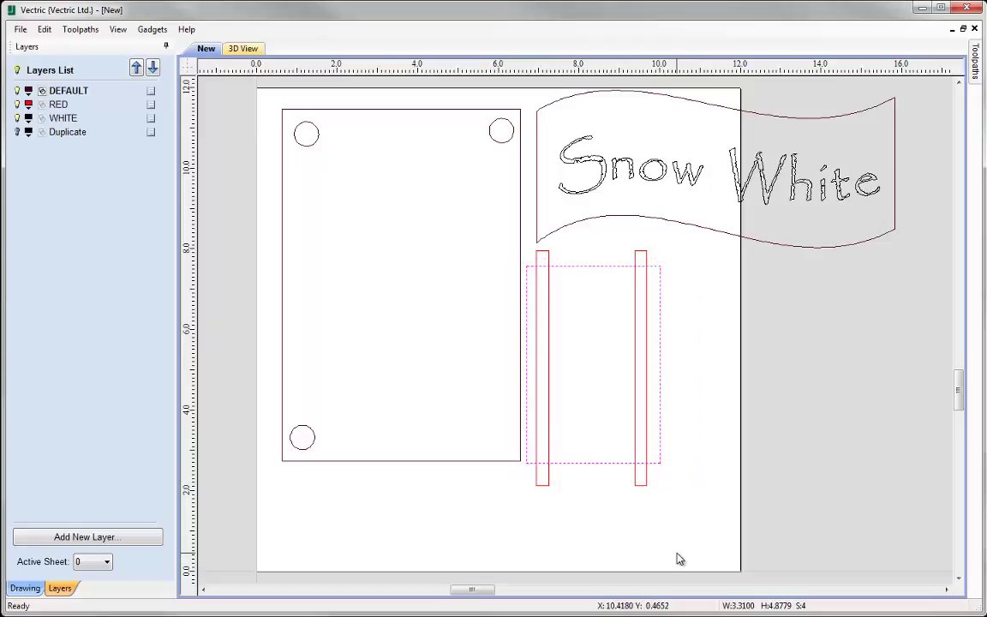
click(25, 588)
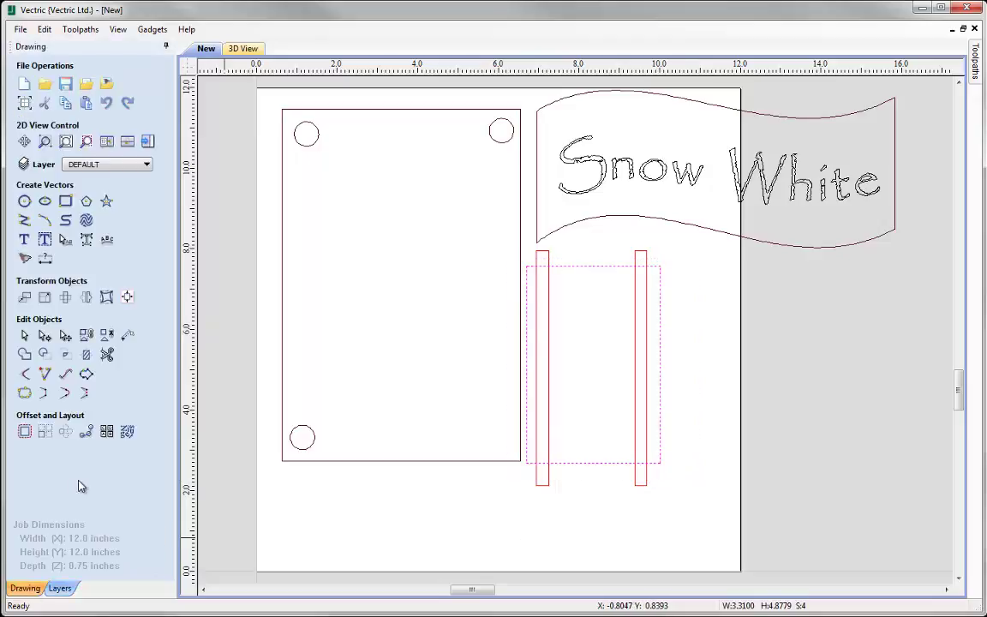
click(25, 394)
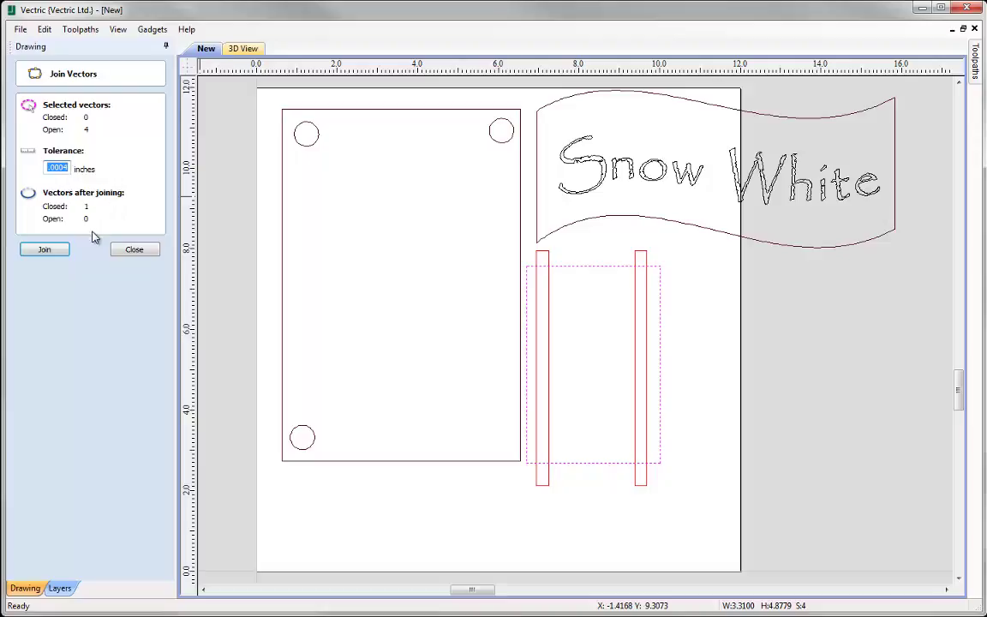
click(44, 249)
click(133, 249)
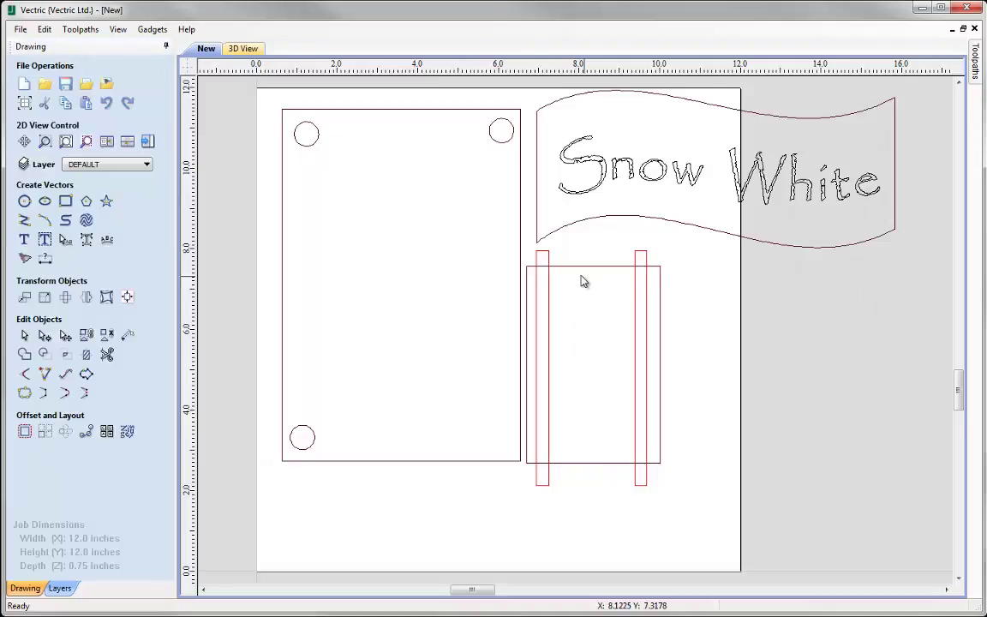
Check that the joined rectangle selects as a single vector and move it to the RED layer.
click(586, 313)
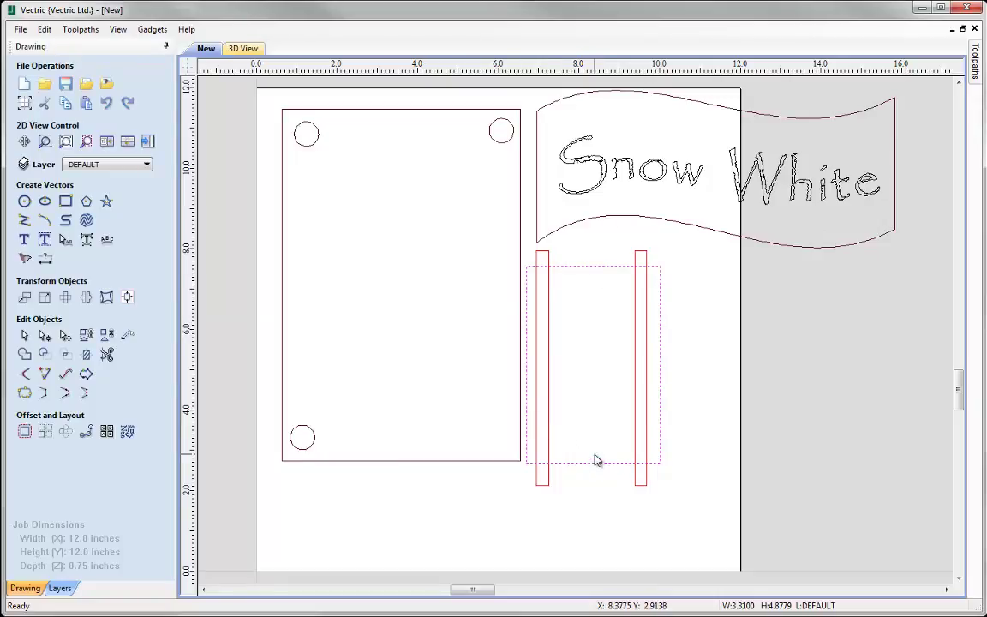
click(588, 394)
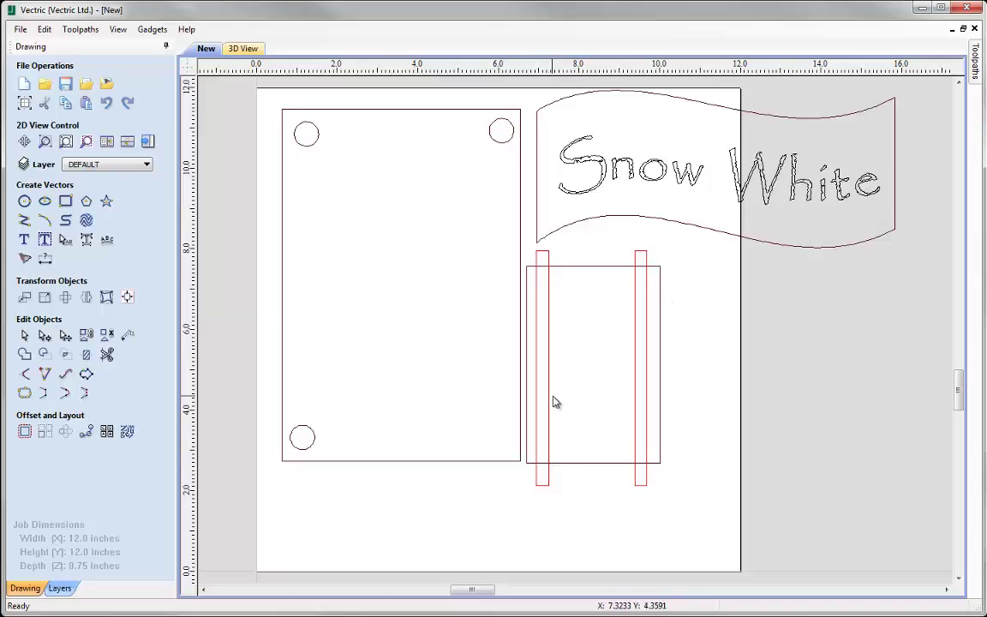
click(554, 268)
right_click(552, 195)
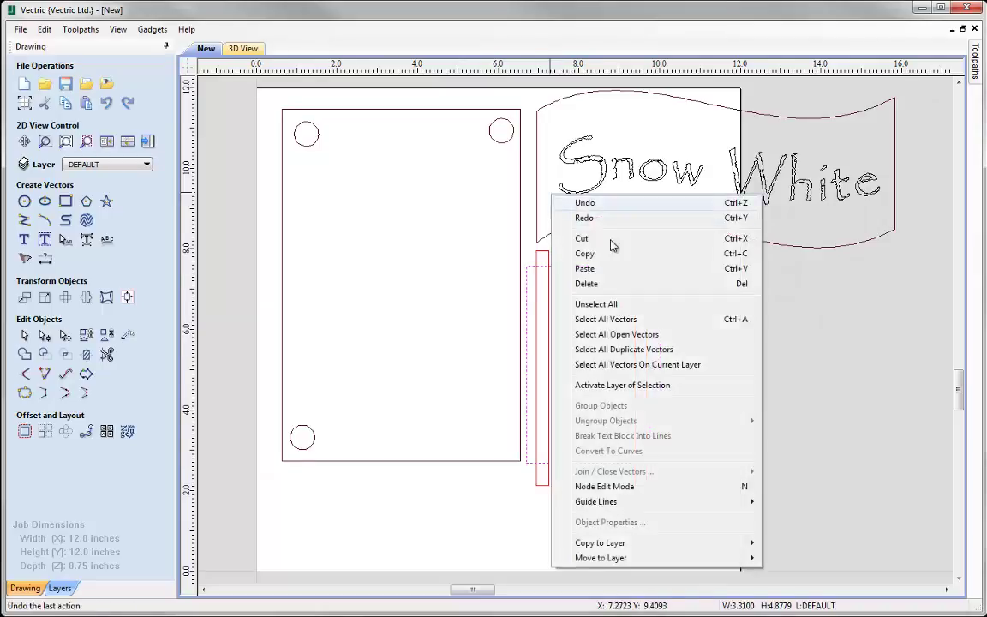
mouse_move(618, 558)
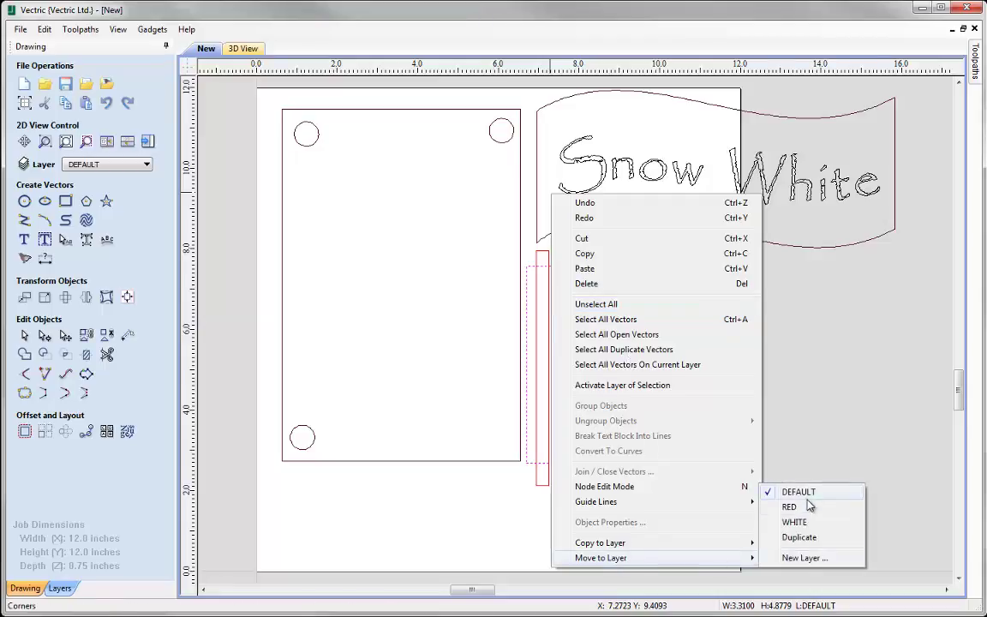
click(807, 507)
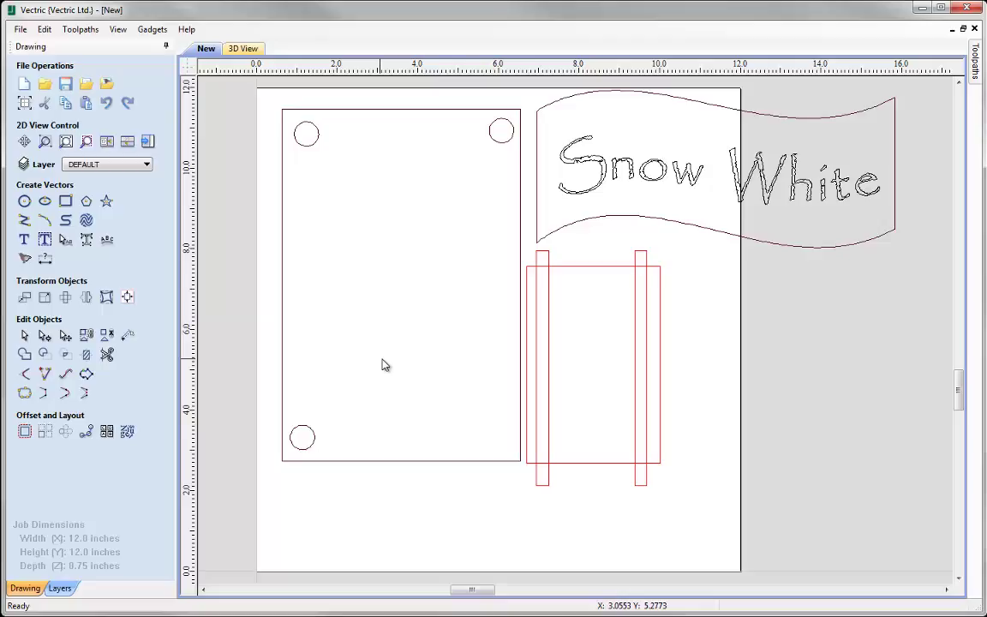
Examine the nodes of the wavy banner outline around the Snow White lettering up close in node editing.
click(546, 239)
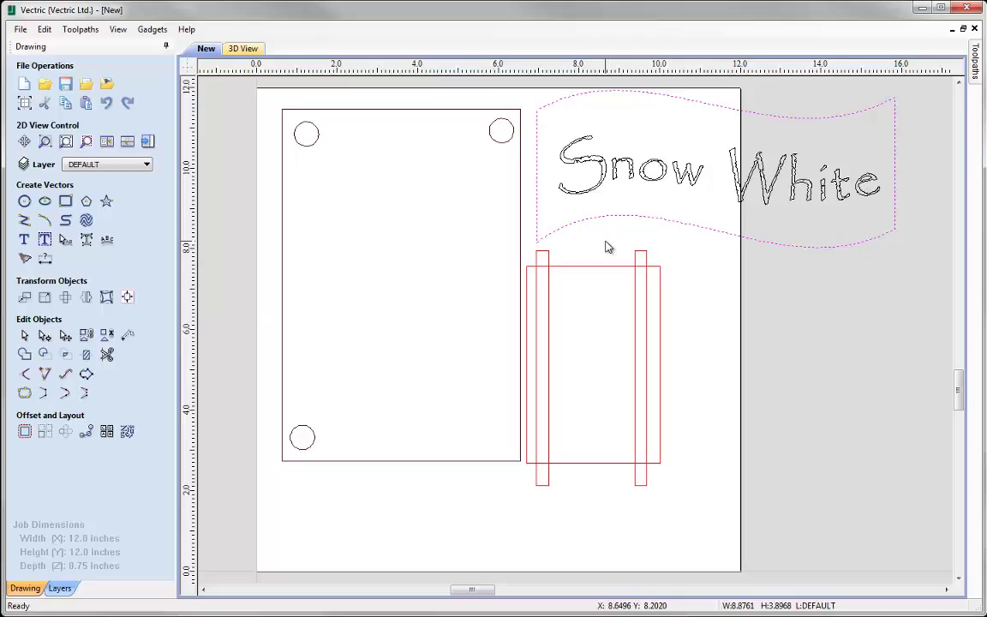
key(n)
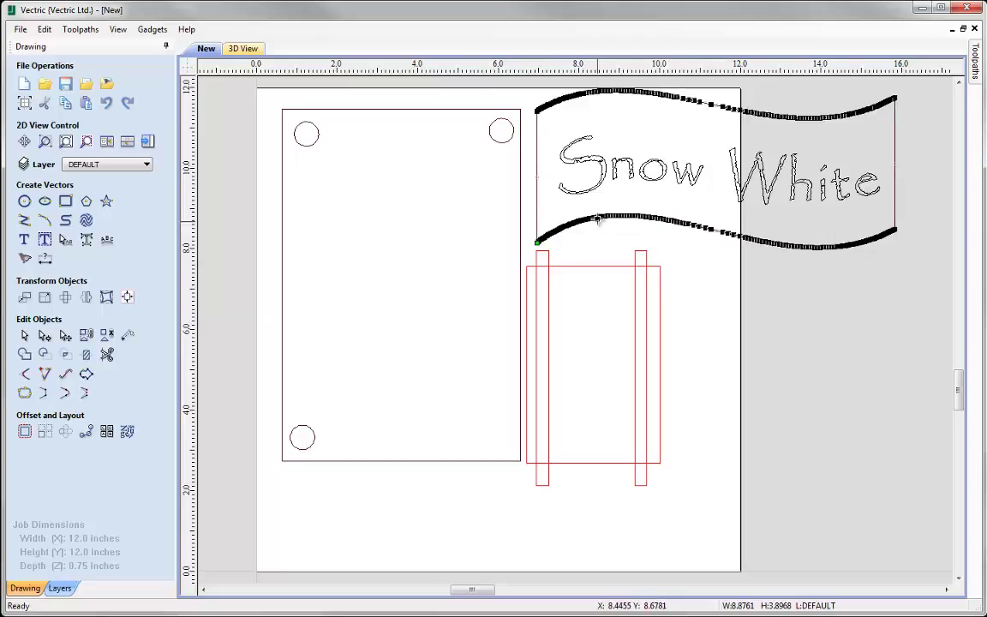
scroll(603, 225, up, 8)
scroll(603, 230, up, 3)
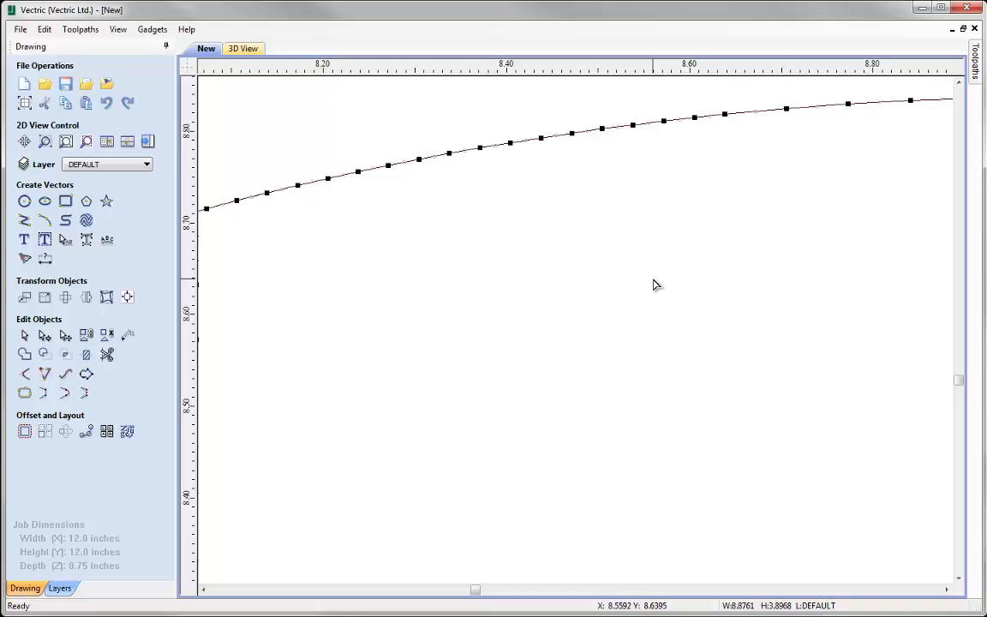
key(F3)
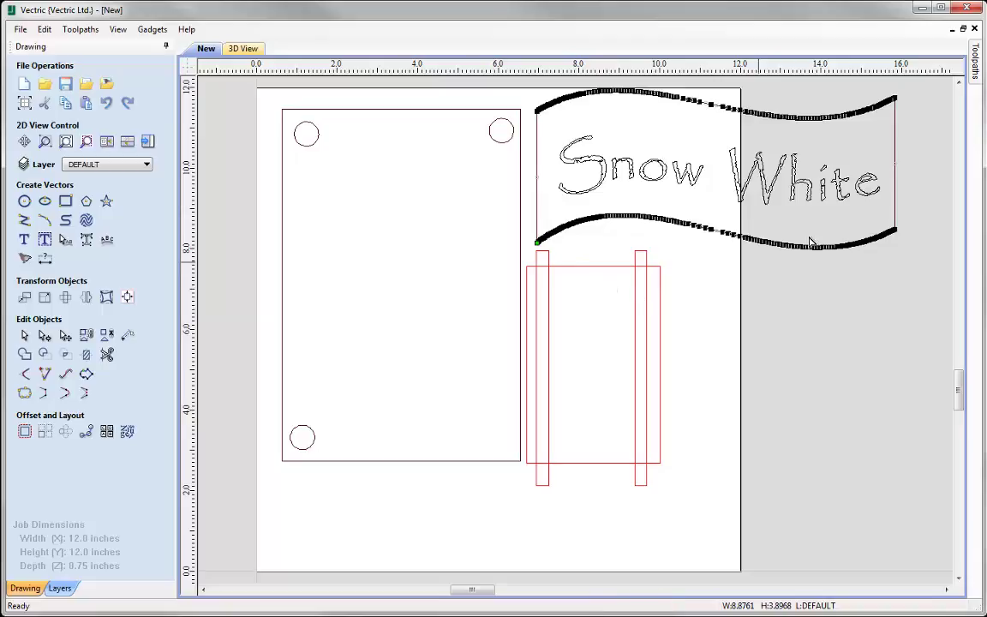
click(591, 255)
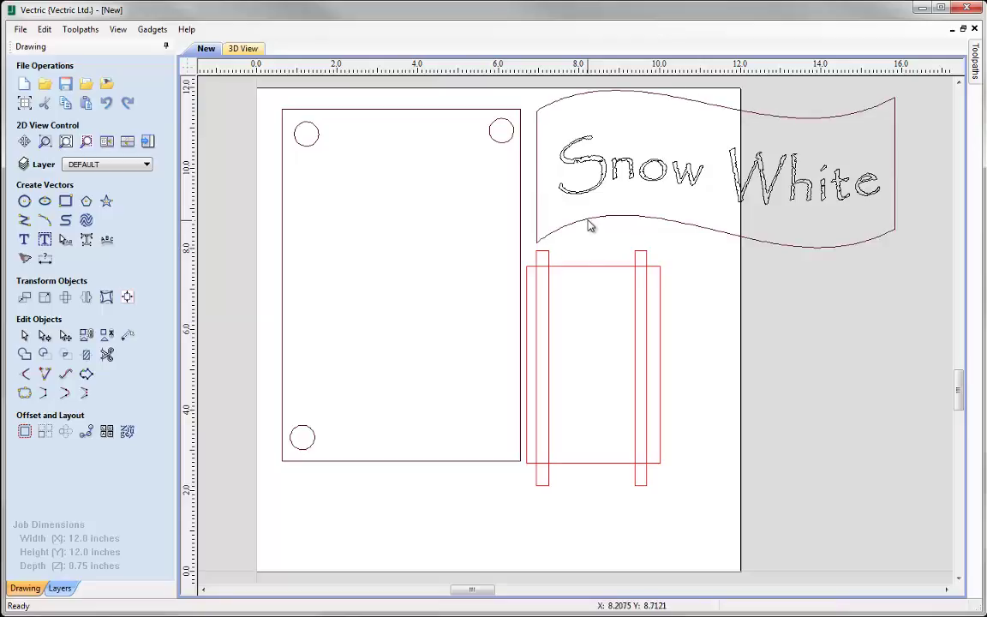
Replace the wavy banner outline with fitted Bezier curves at 0.005 inches tolerance, keeping sharp corners, and display the resulting nodes for editing.
click(591, 220)
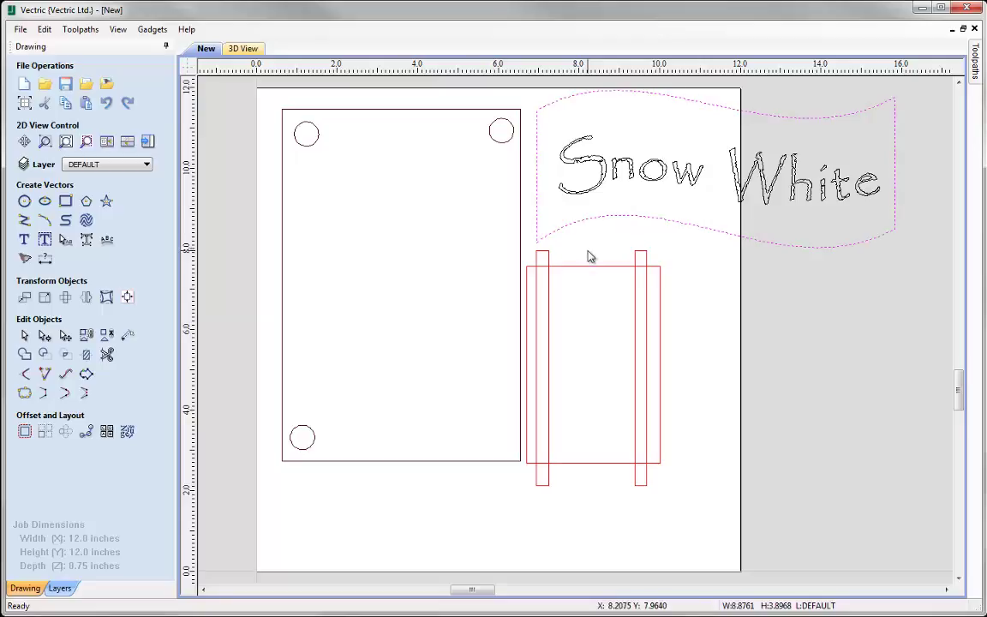
click(65, 375)
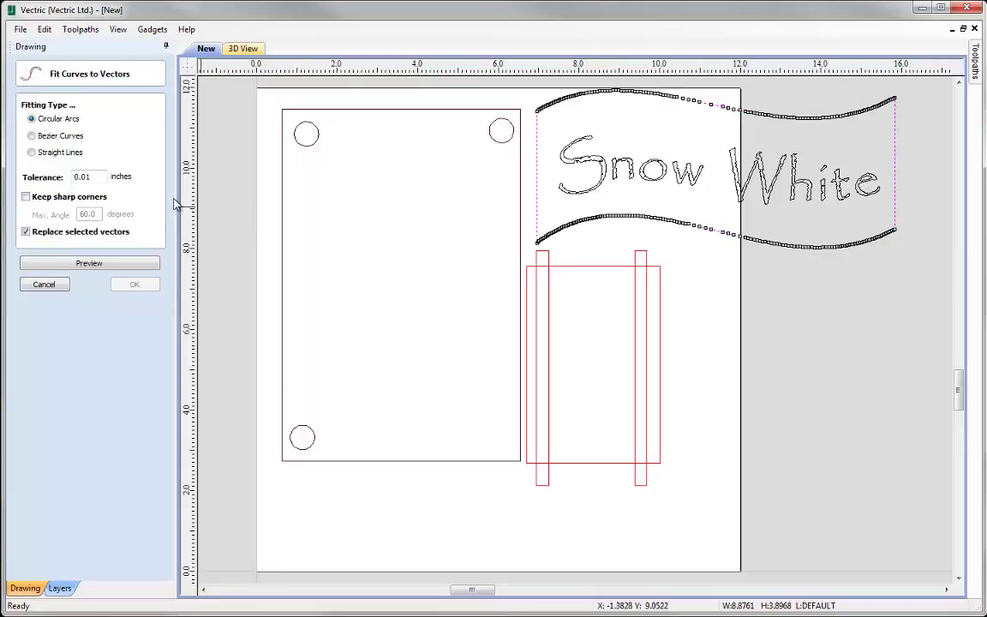
click(32, 135)
double_click(87, 177)
text(0.005)
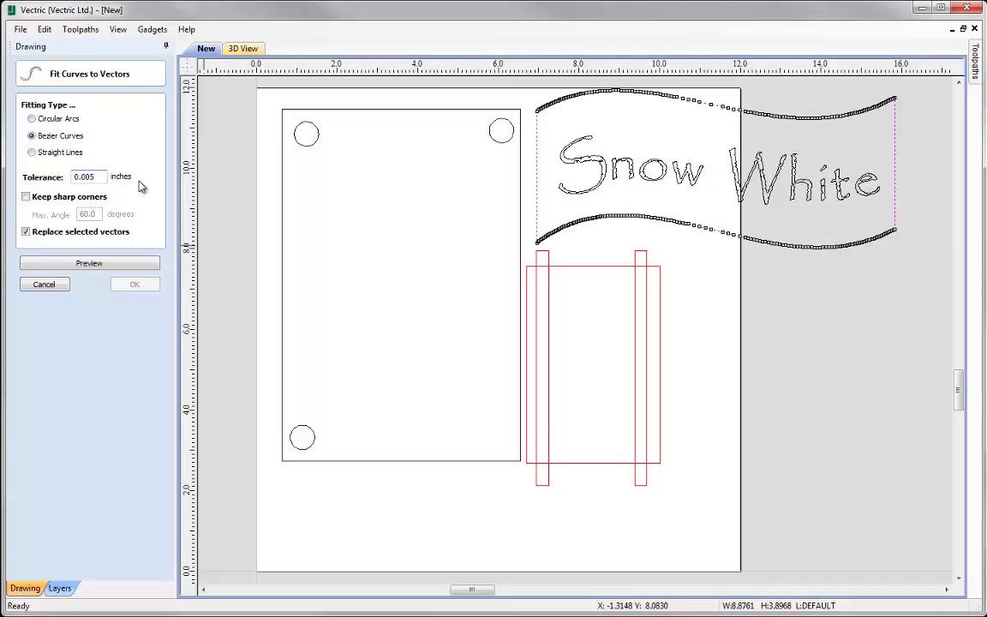
click(25, 196)
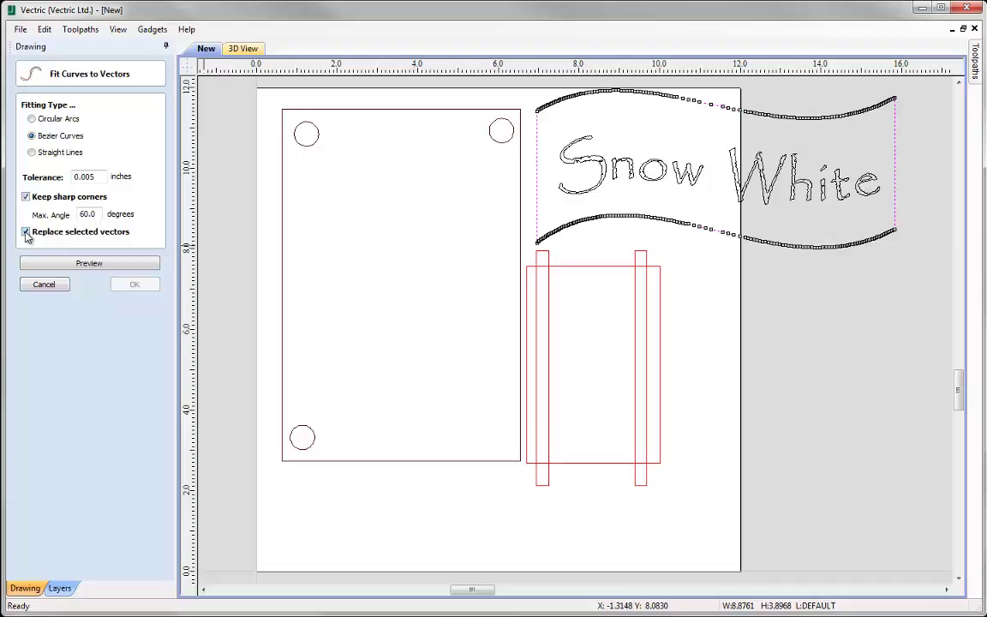
click(99, 265)
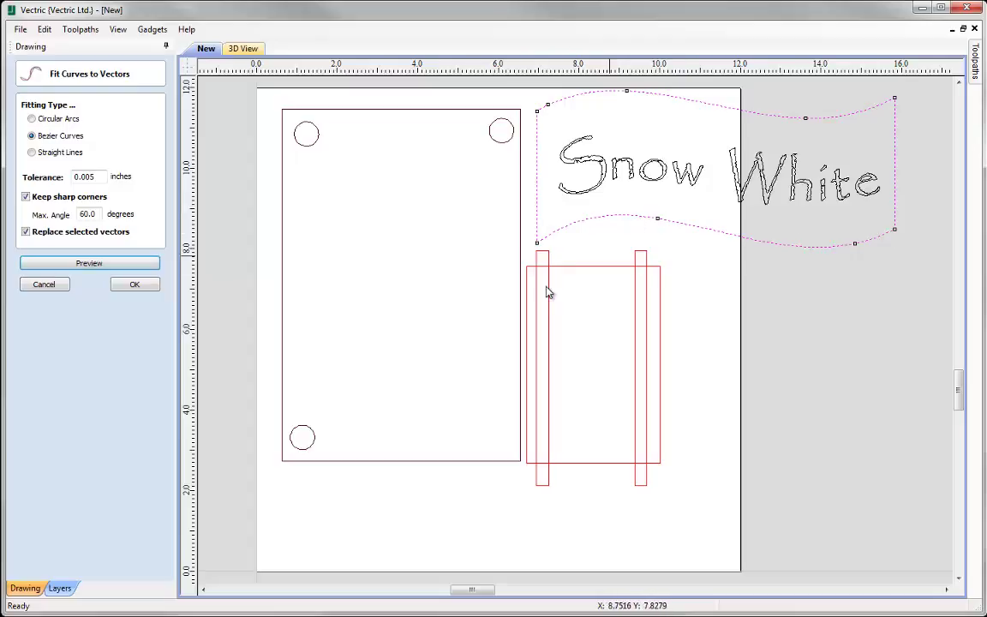
click(133, 284)
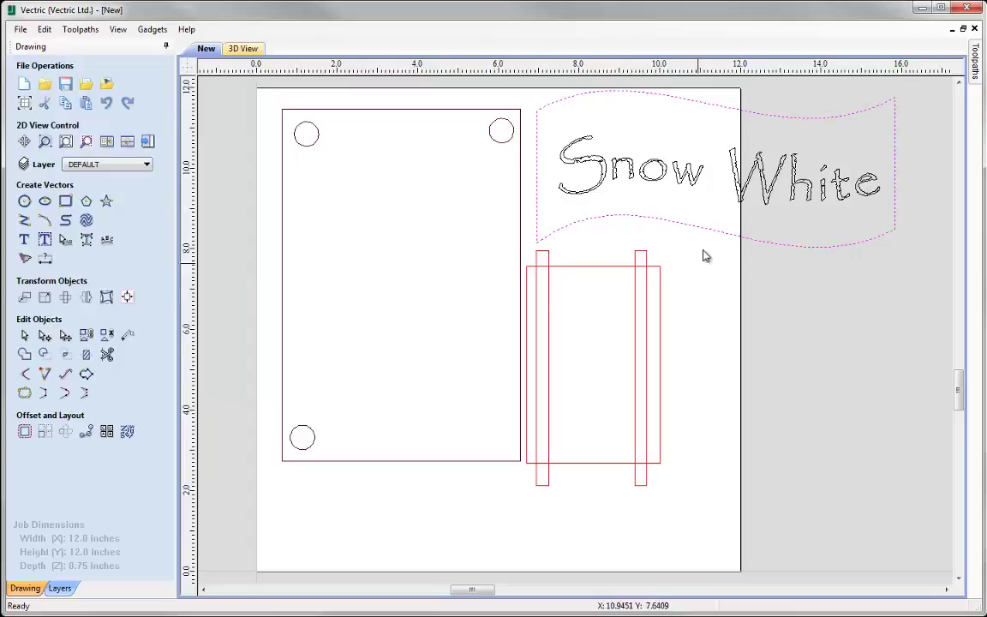
key(n)
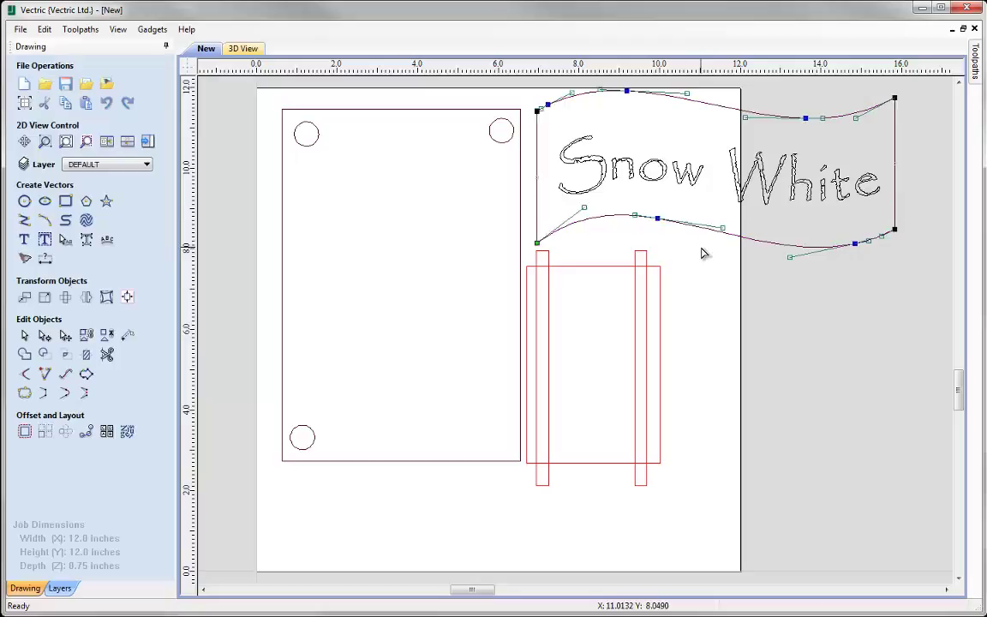